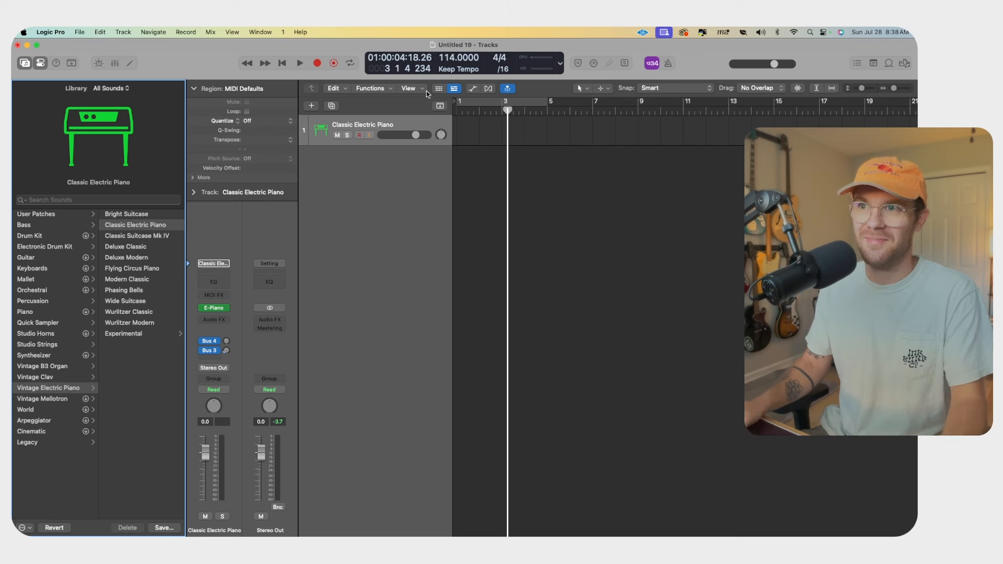
# Load the Kick 2 - Two Ton Pop patch from the Electronic Drum Kit kick pieces on the first track
pyautogui.click(54, 213)
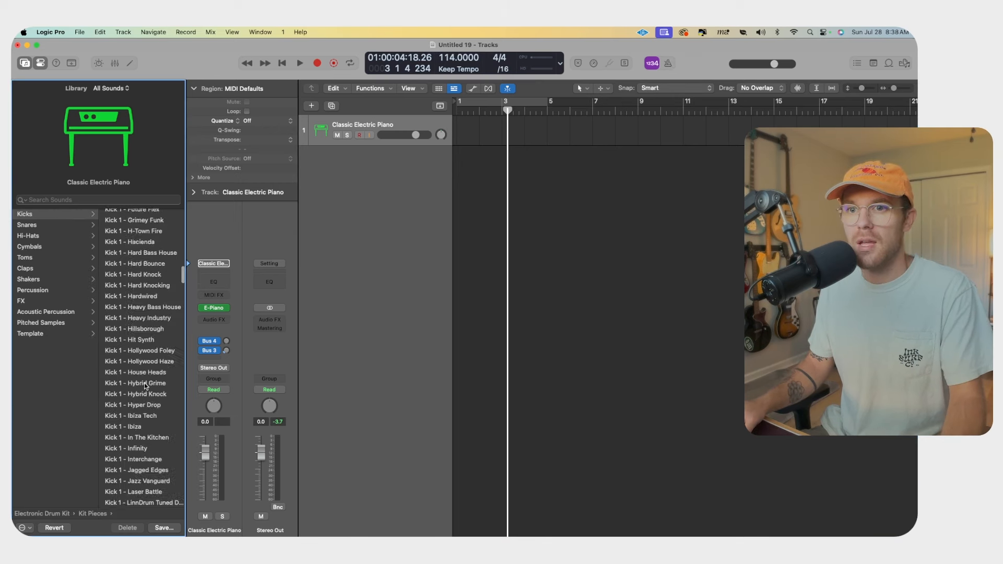
pyautogui.scroll(-10, 144, 384)
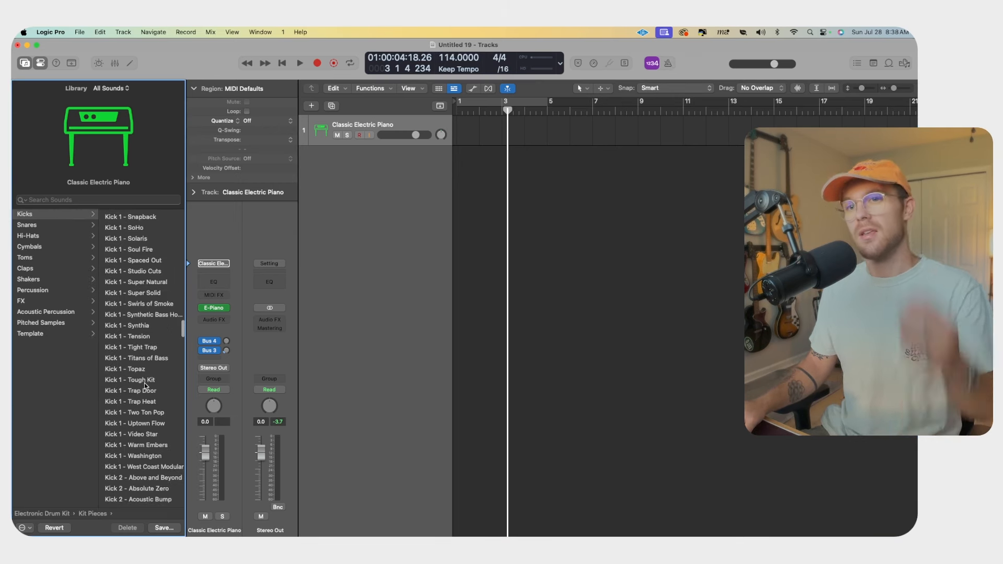
pyautogui.scroll(-8, 144, 383)
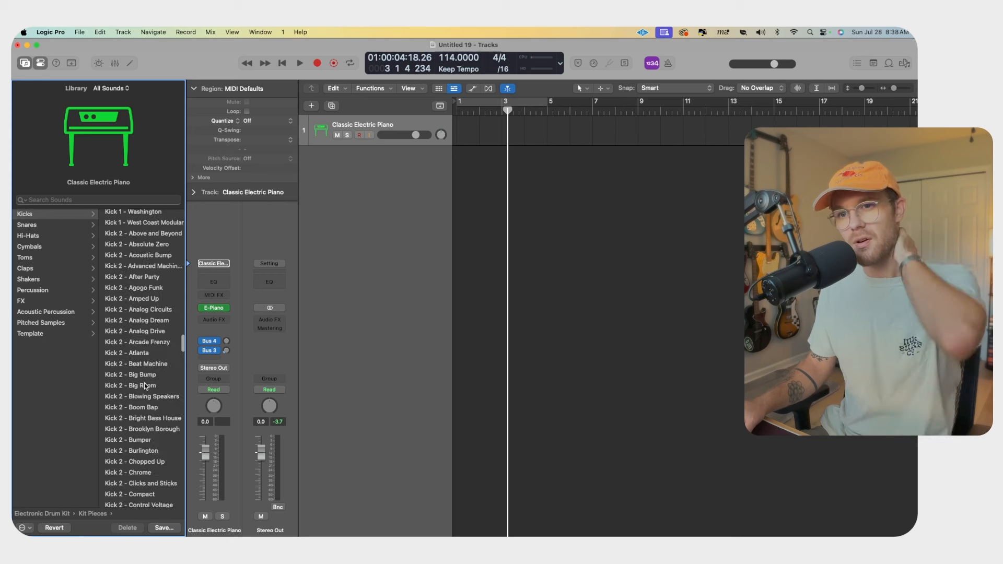
pyautogui.scroll(-12, 144, 384)
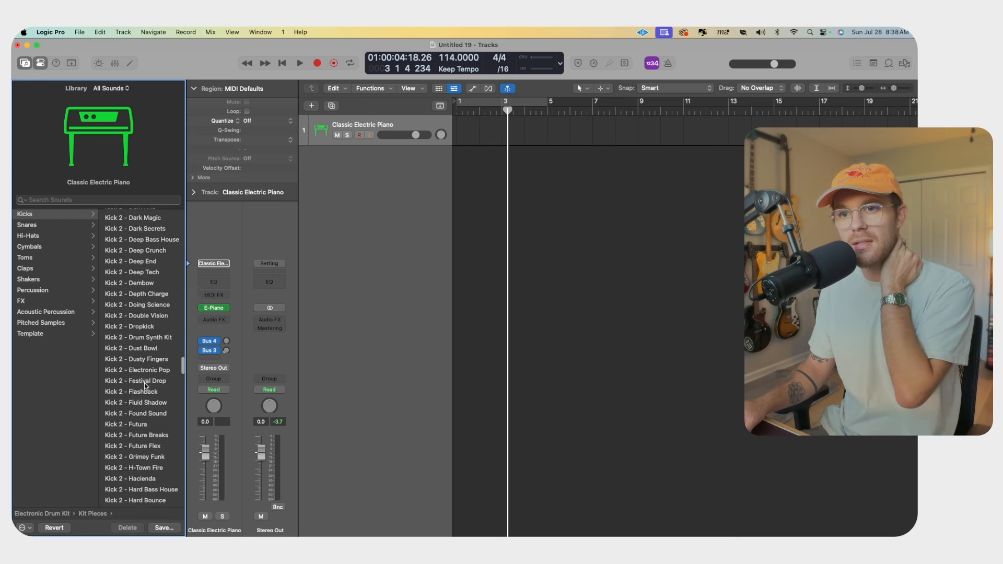
pyautogui.scroll(-15, 144, 383)
pyautogui.click(154, 361)
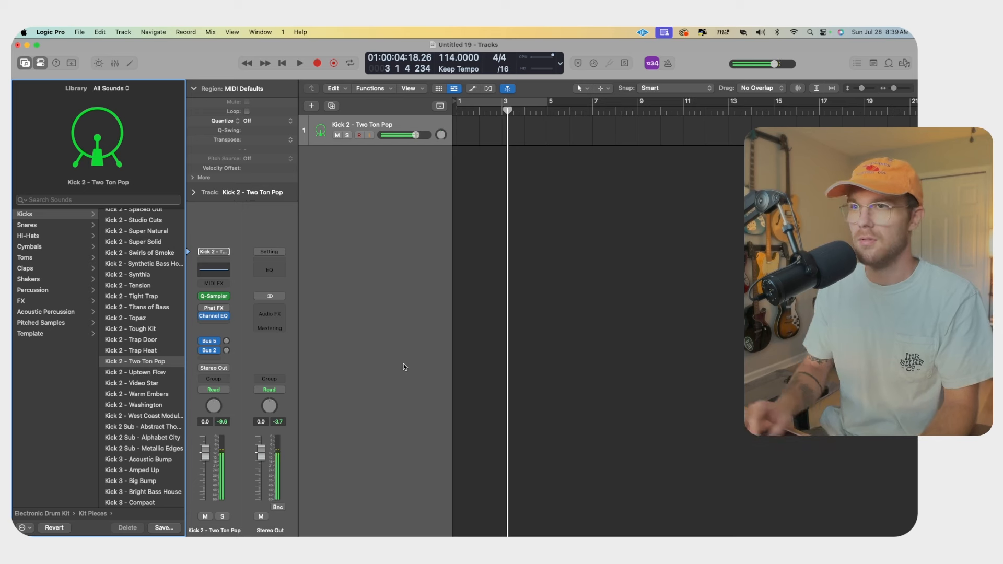
# Record a kick pattern on the Kick 2 - Two Ton Pop track starting at bar 2
pyautogui.hscroll(-1, 488, 113)
pyautogui.click(488, 113)
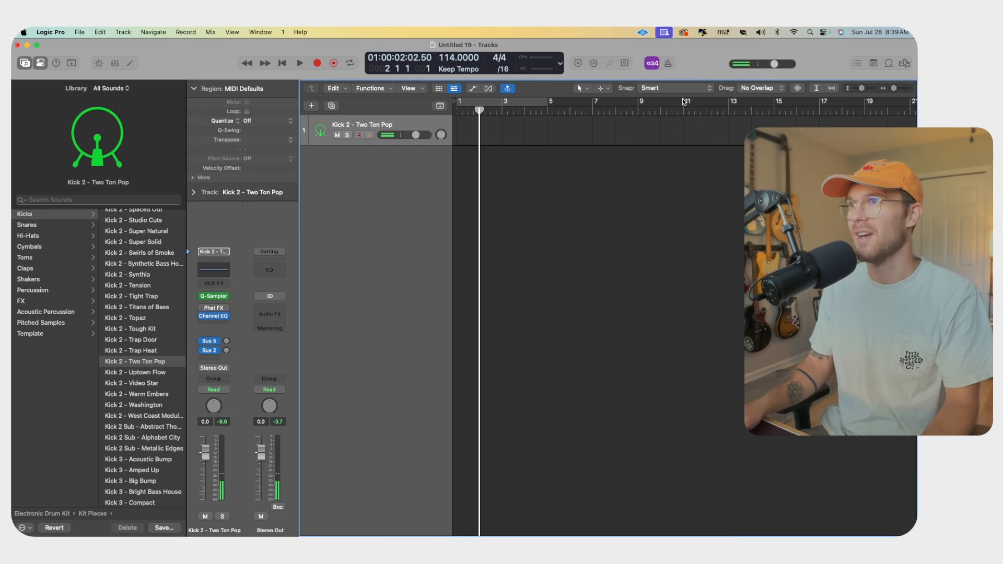
pyautogui.press('r')
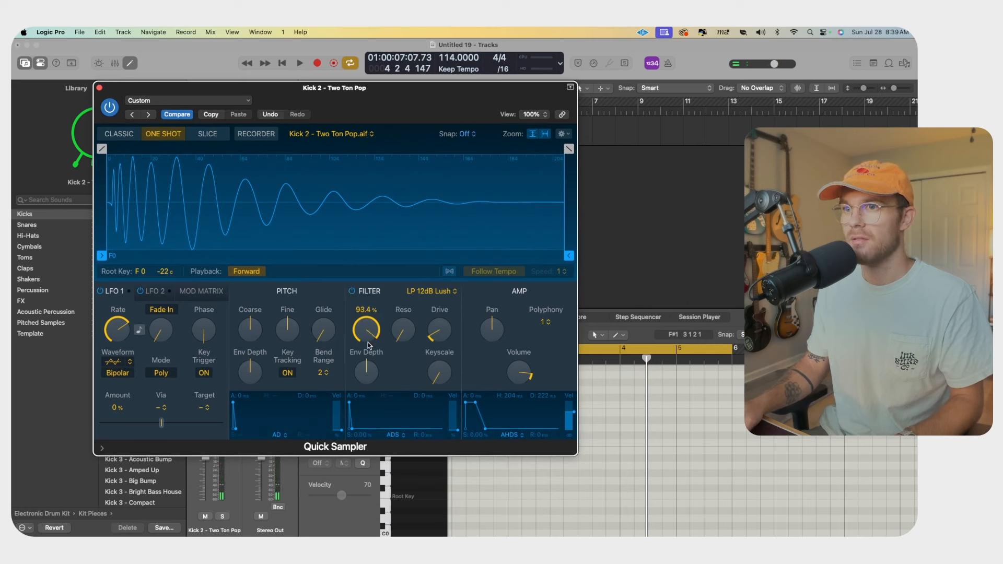
# Lower the filter cutoff in the kick's Quick Sampler to about 49.5% while the loop plays
pyautogui.press('space')
pyautogui.moveTo(370, 346); pyautogui.dragTo(372, 375)
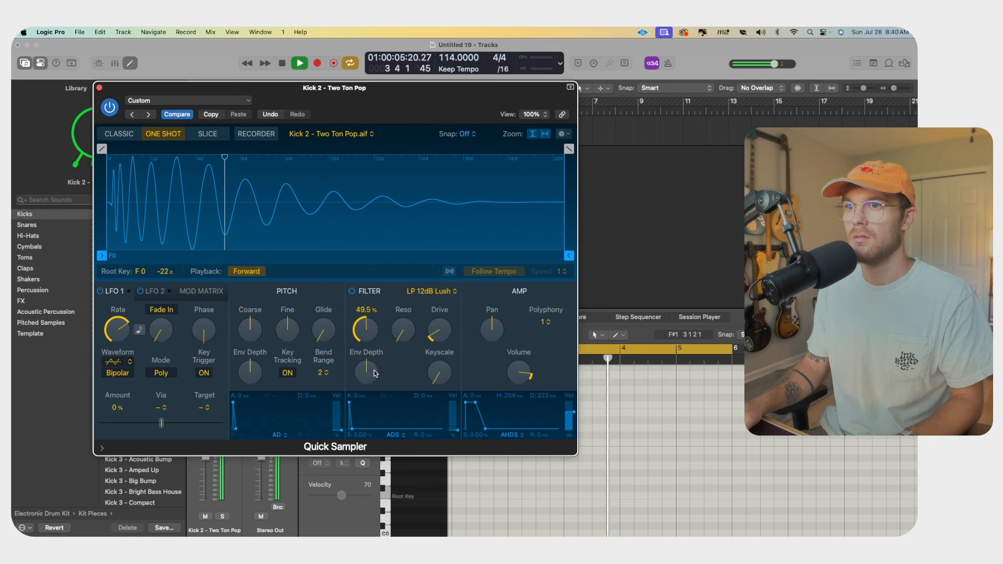
pyautogui.click(99, 88)
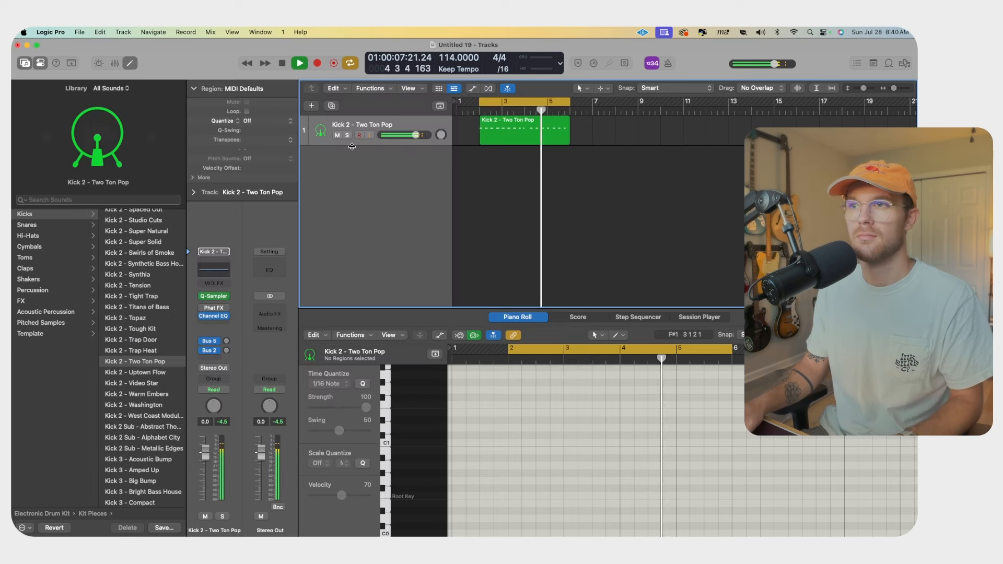
pyautogui.press('space')
# Load the Hi-Hat - Jagged Edges patch on the second track and enable its Quick Sampler filter with cutoff at about 77.3%
pyautogui.click(43, 237)
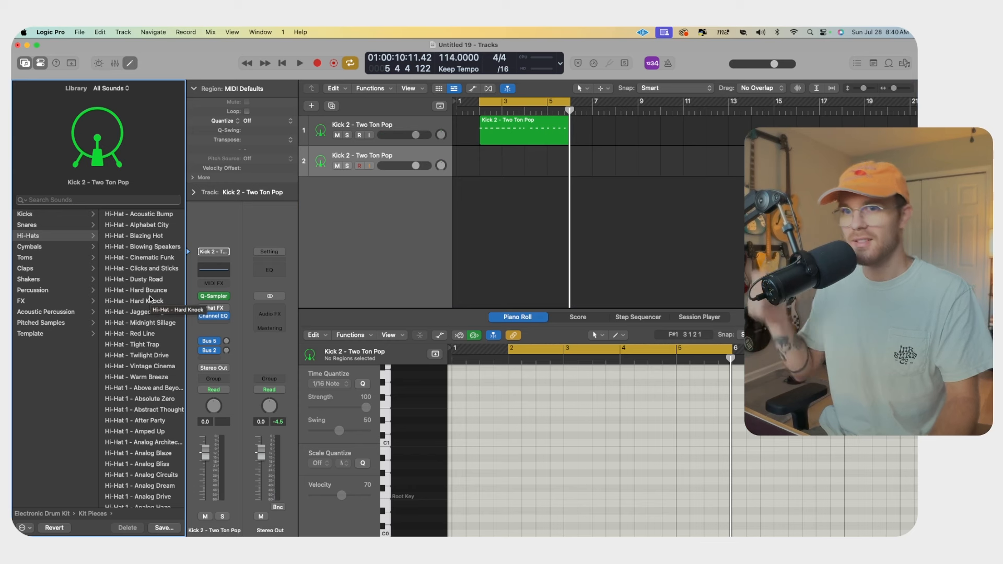
pyautogui.click(142, 313)
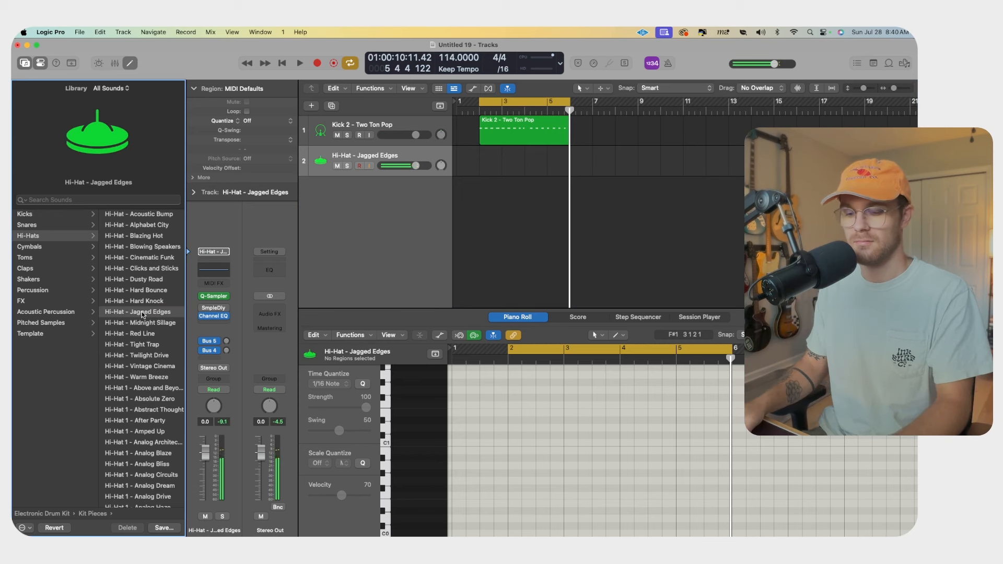
pyautogui.click(213, 296)
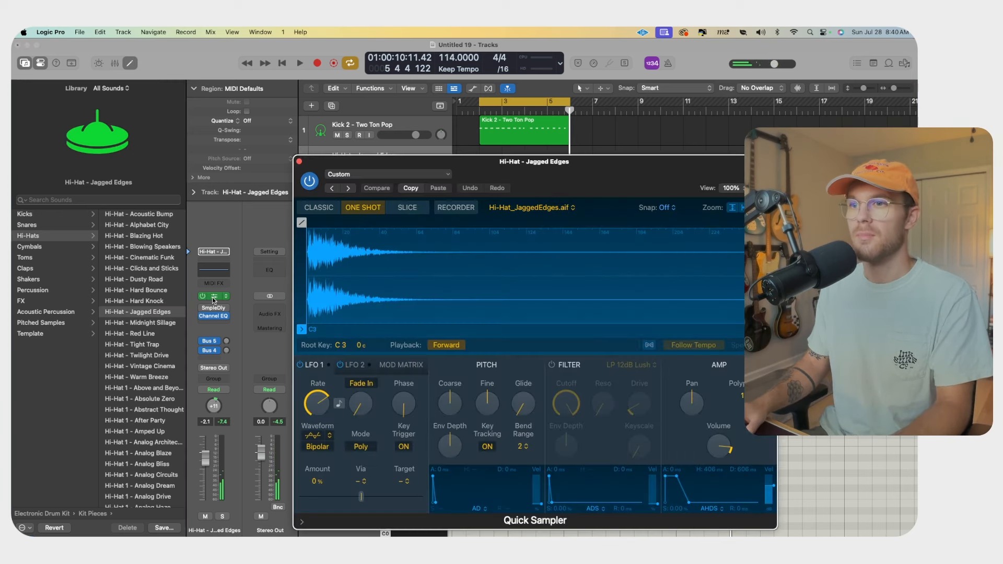
pyautogui.click(558, 364)
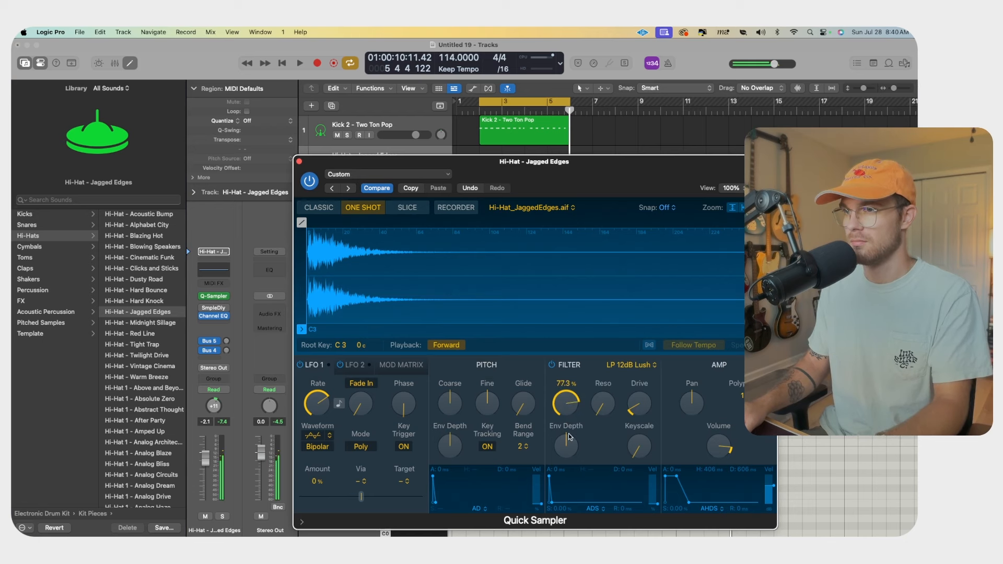
pyautogui.click(299, 163)
# Record a hi-hat pattern on the second track starting at bar 2
pyautogui.click(514, 101)
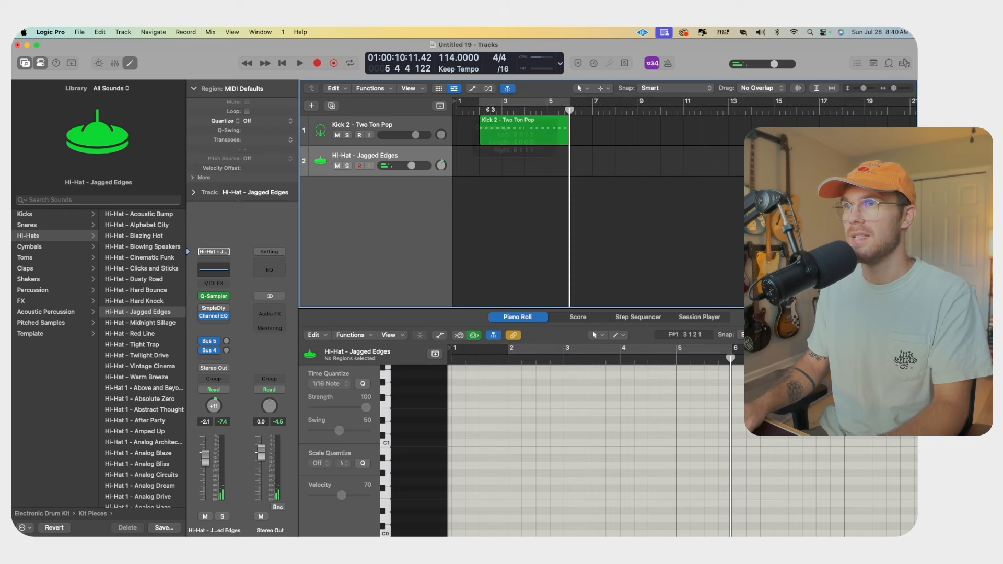
pyautogui.click(480, 110)
pyautogui.press('r')
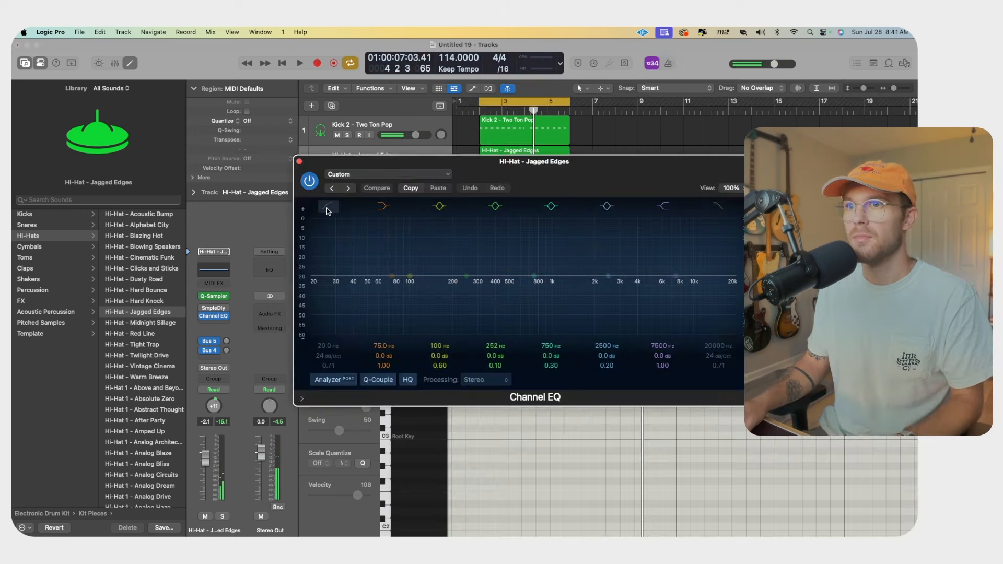
# Enable the hi-hat Channel EQ's low cut at about 1870 Hz and its high cut at about 8800 Hz
pyautogui.click(328, 210)
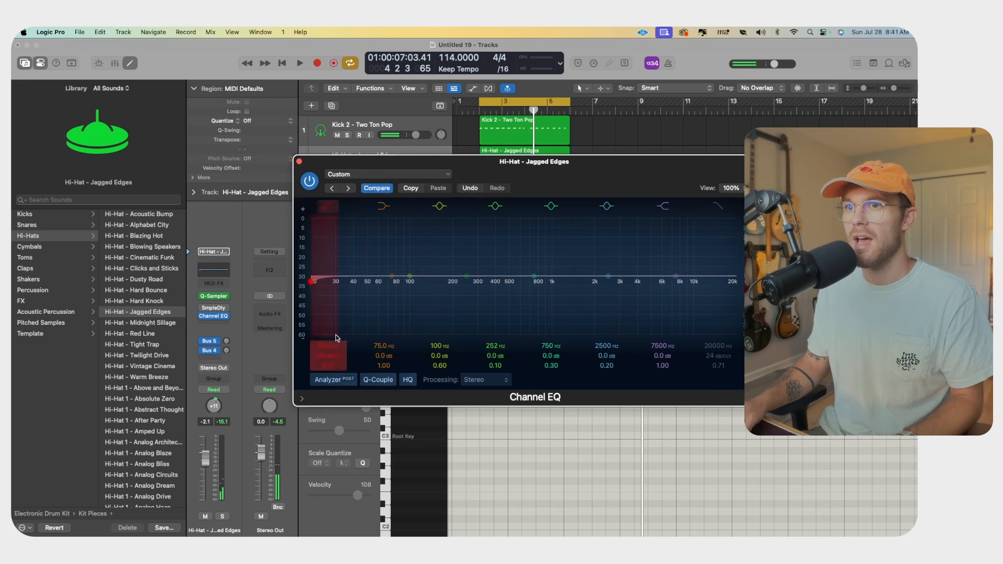
pyautogui.moveTo(325, 346); pyautogui.dragTo(328, 326)
pyautogui.press('space')
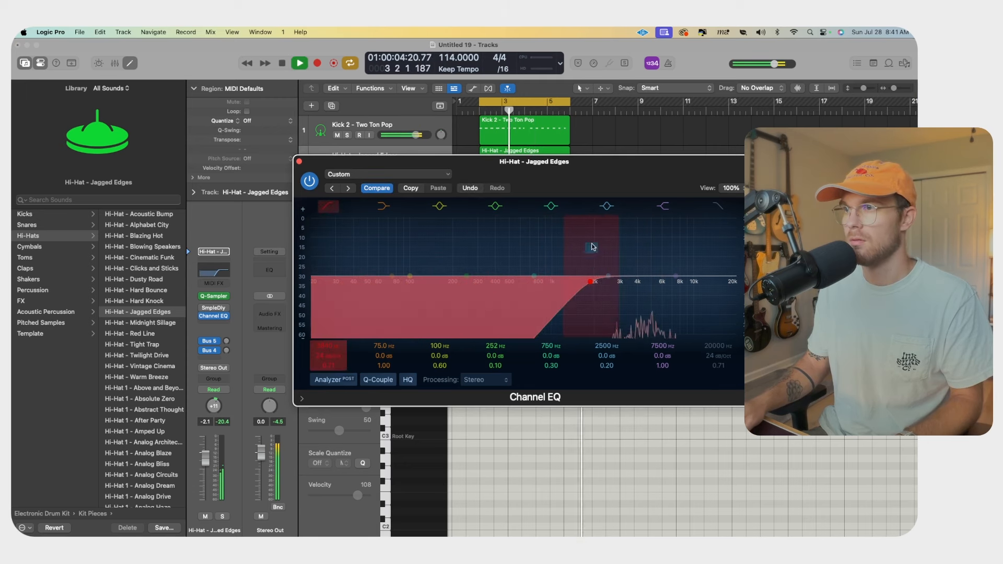
pyautogui.click(719, 207)
pyautogui.moveTo(718, 342); pyautogui.dragTo(719, 360)
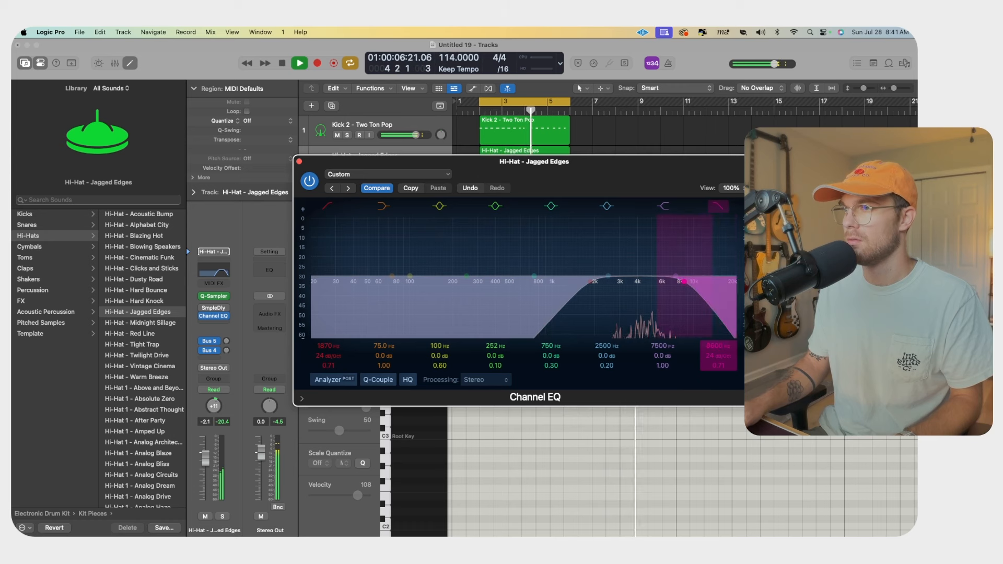
pyautogui.click(300, 162)
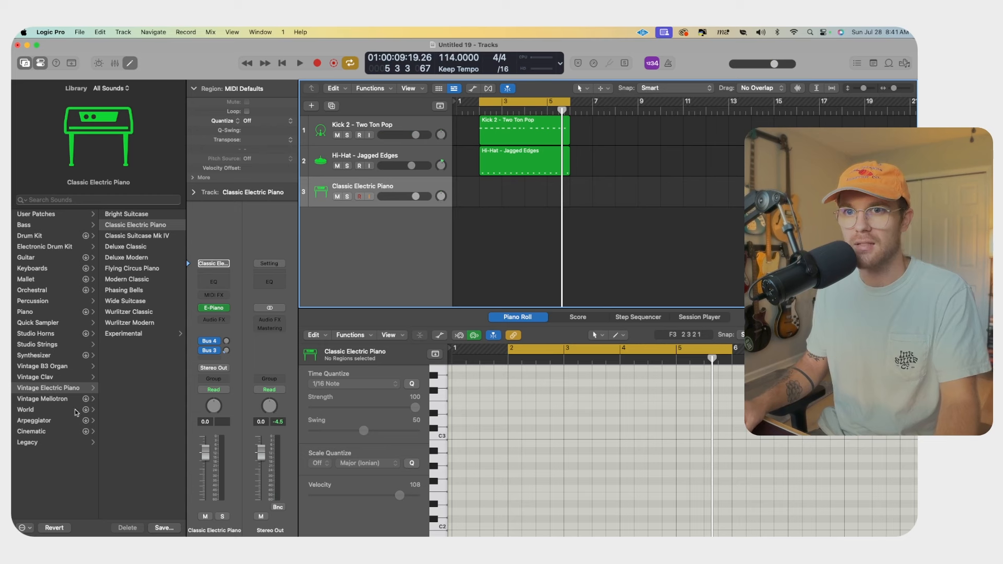
# Load the Snap - 808 Flex clap patch on the third track and enable its Quick Sampler filter with cutoff at about 76.9%
pyautogui.click(77, 246)
pyautogui.scroll(-20, 133, 473)
pyautogui.click(148, 296)
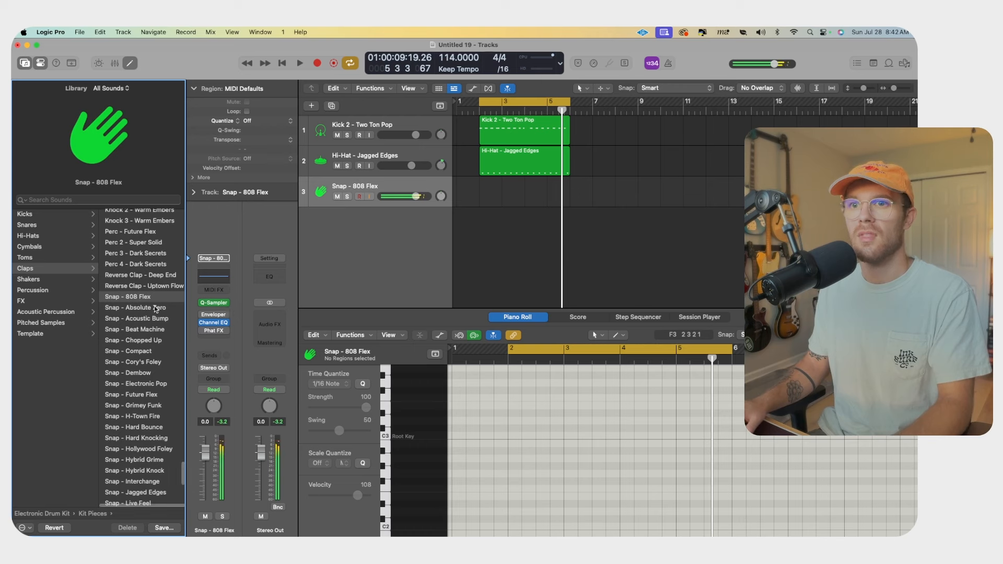
pyautogui.click(214, 304)
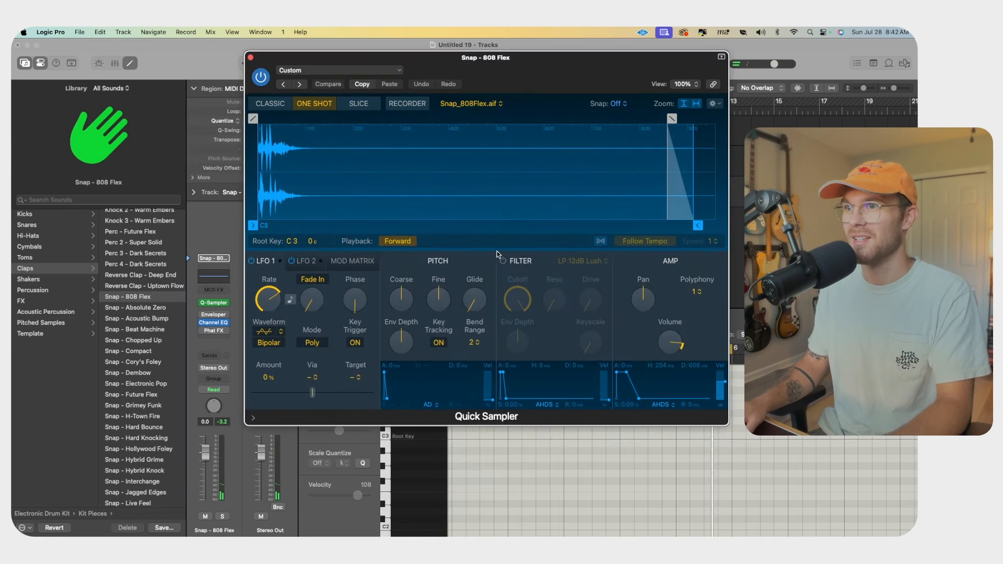
pyautogui.click(503, 260)
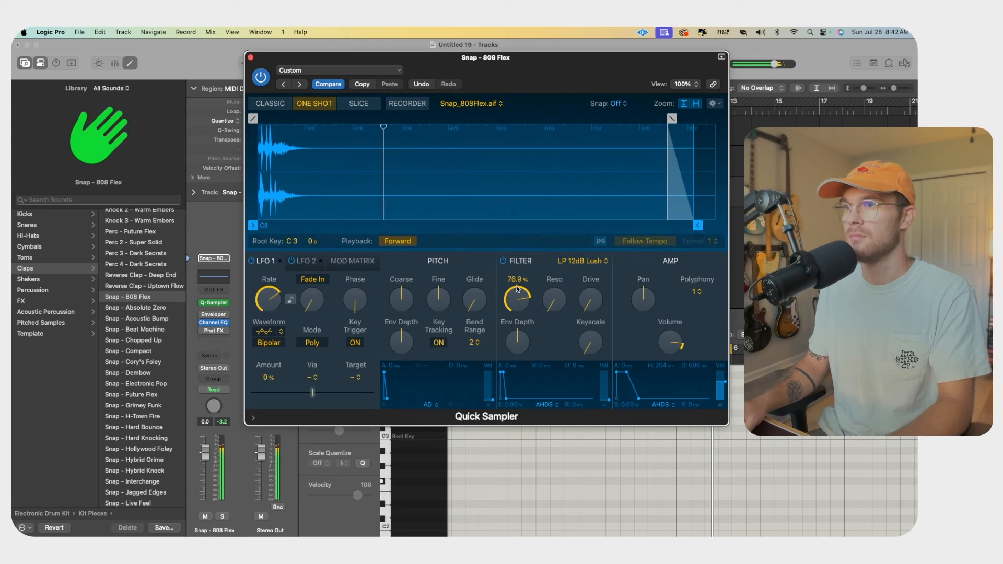
pyautogui.click(251, 57)
# Transpose all the kick region's notes down about six semitones during playback, and unsolo the kick track
pyautogui.press('space')
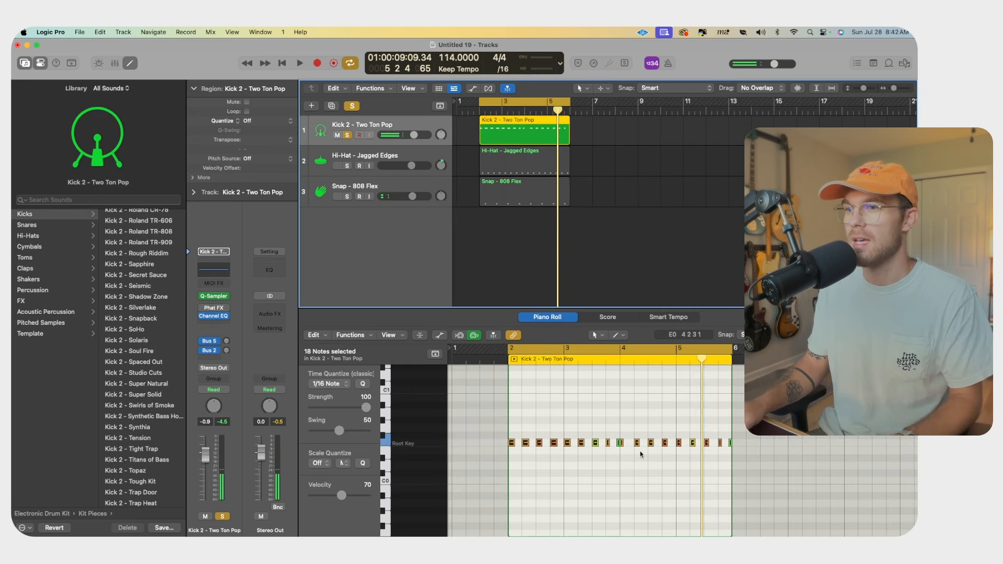
pyautogui.scroll(-3, 538, 475)
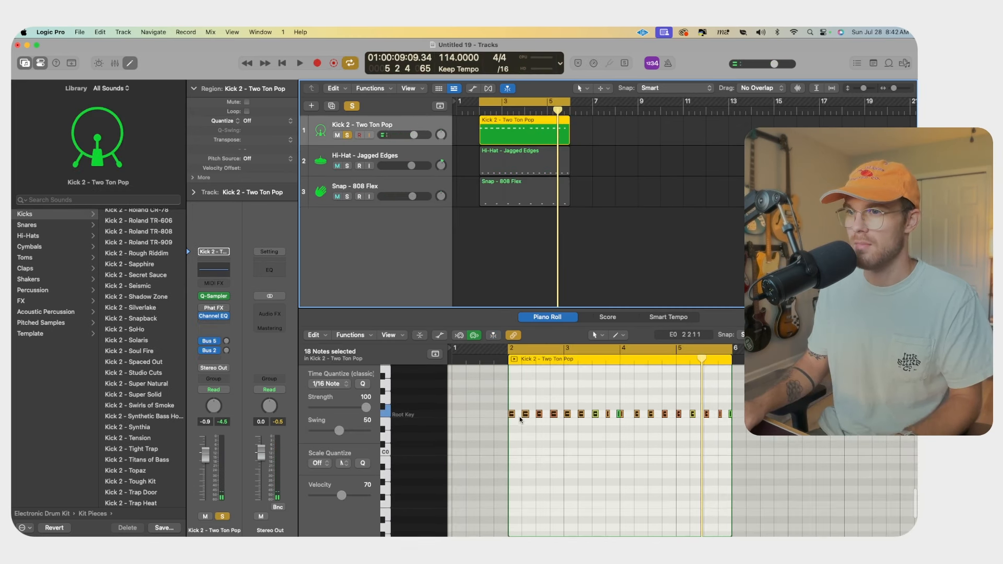
pyautogui.press('space')
pyautogui.moveTo(516, 416); pyautogui.dragTo(512, 461)
pyautogui.press('s')
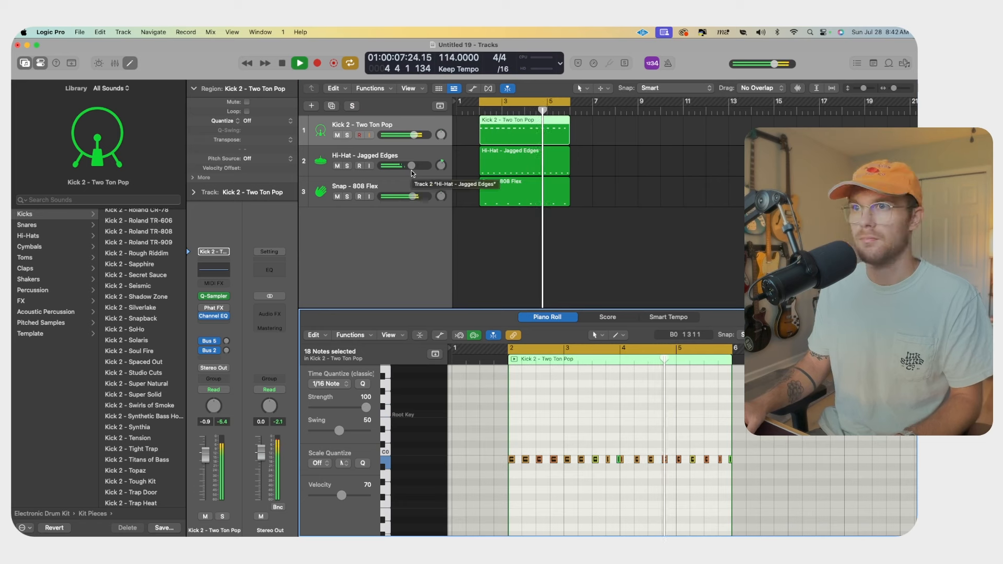
# Add a fourth software instrument track and load the Shaker 1 Performance patch from the Percussion performance patches
pyautogui.press('alt+super+s')
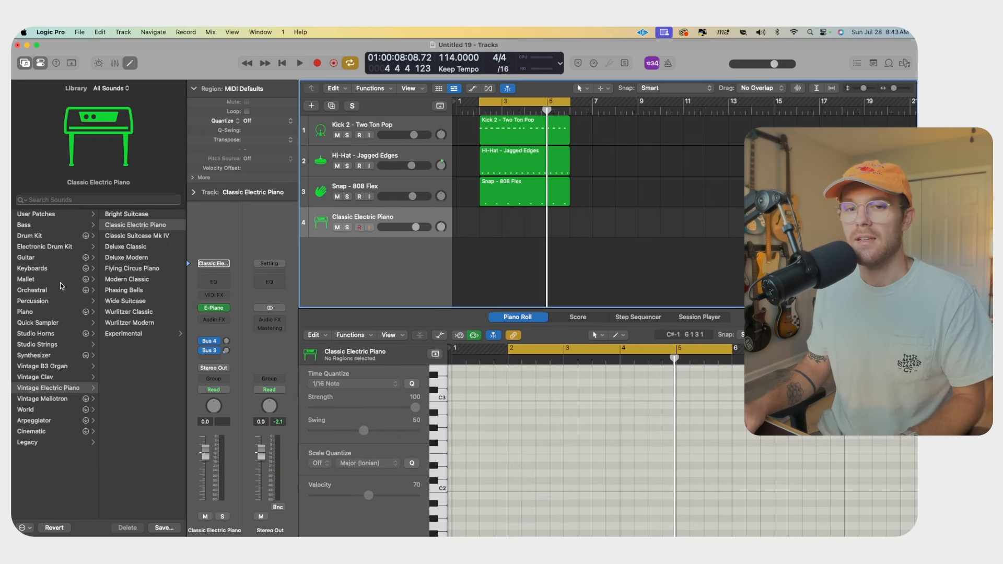
pyautogui.click(58, 300)
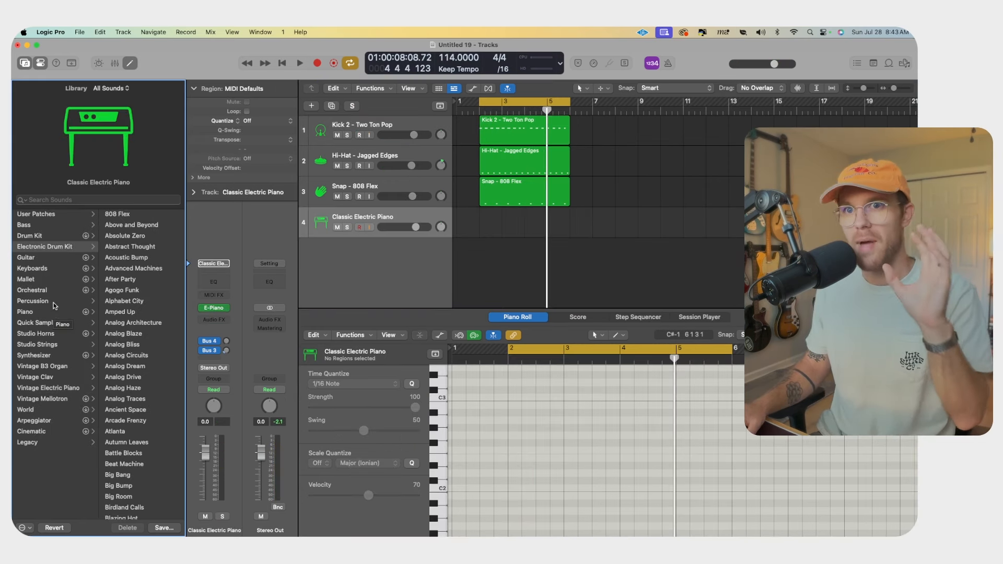
pyautogui.click(135, 257)
pyautogui.click(141, 290)
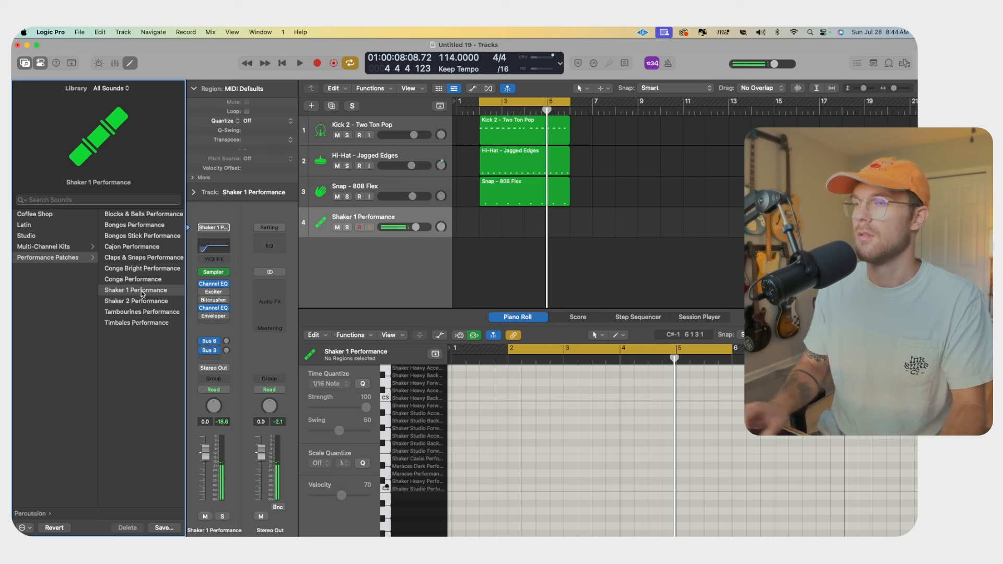
# Set the shaker track's volume to -4.8 dB and pan to -19, and record a shaker pattern from bar 2
pyautogui.moveTo(396, 227); pyautogui.dragTo(428, 231)
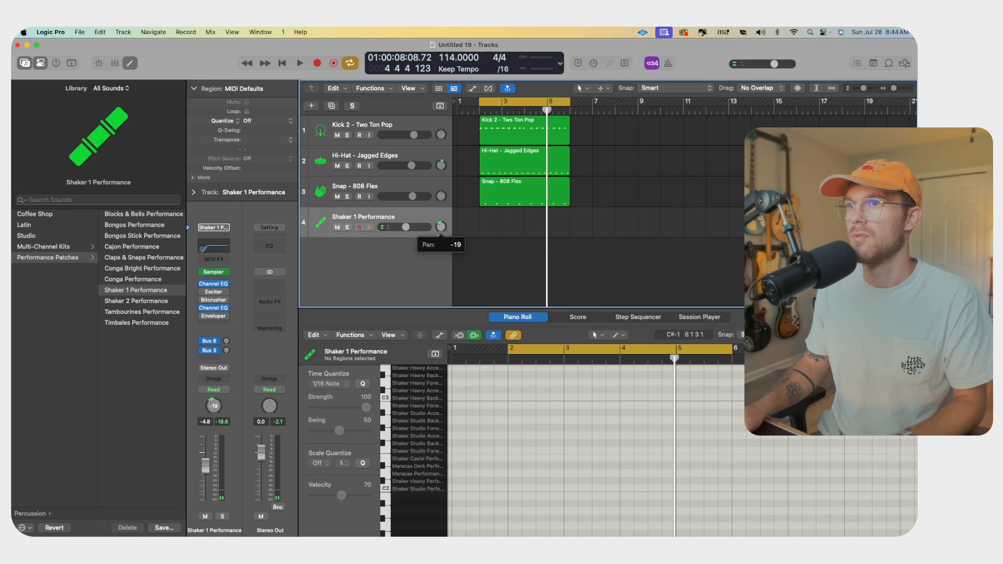
pyautogui.click(501, 104)
pyautogui.press('r')
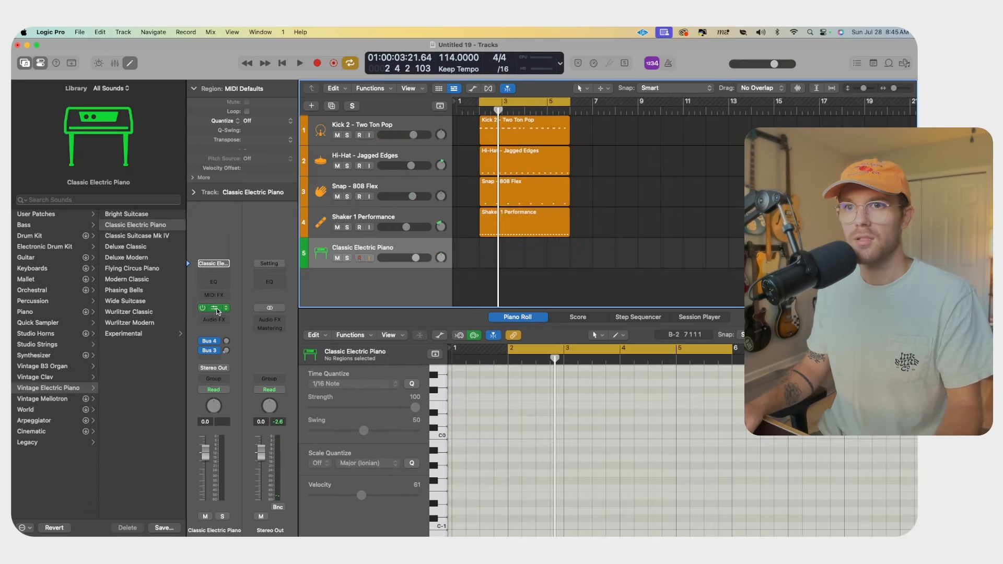
# Replace the fifth track's electric piano plug-in with a stereo Retro Synth, setting filter envelope release to 10.0 s and lengthening the amp envelope release
pyautogui.click(222, 308)
pyautogui.moveTo(277, 195)
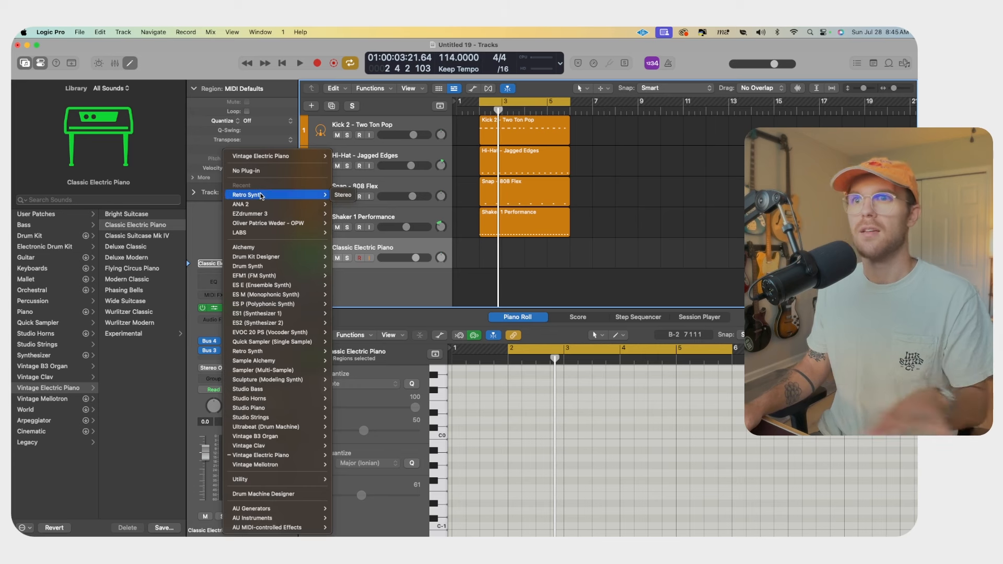
pyautogui.click(343, 198)
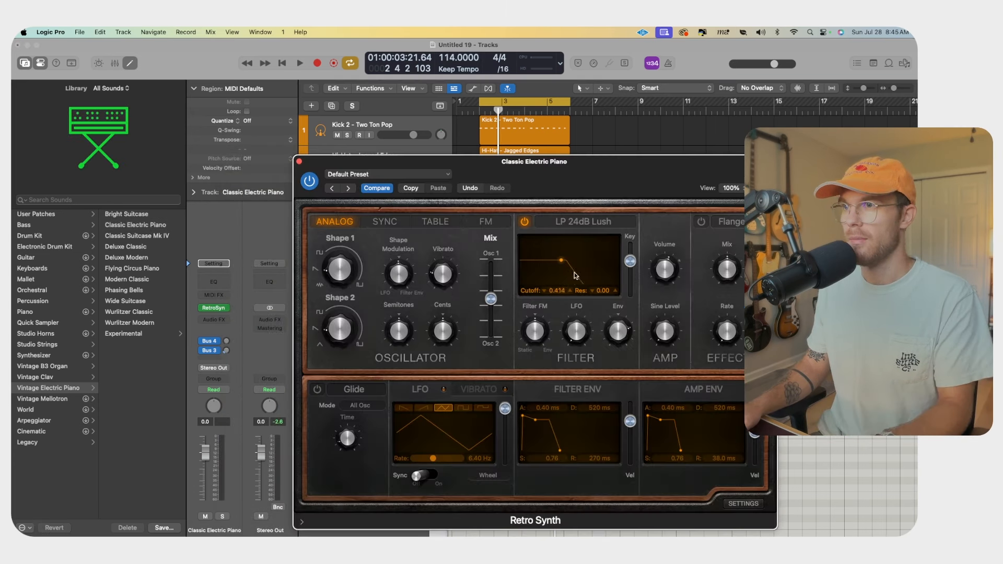
pyautogui.moveTo(562, 450); pyautogui.dragTo(577, 450)
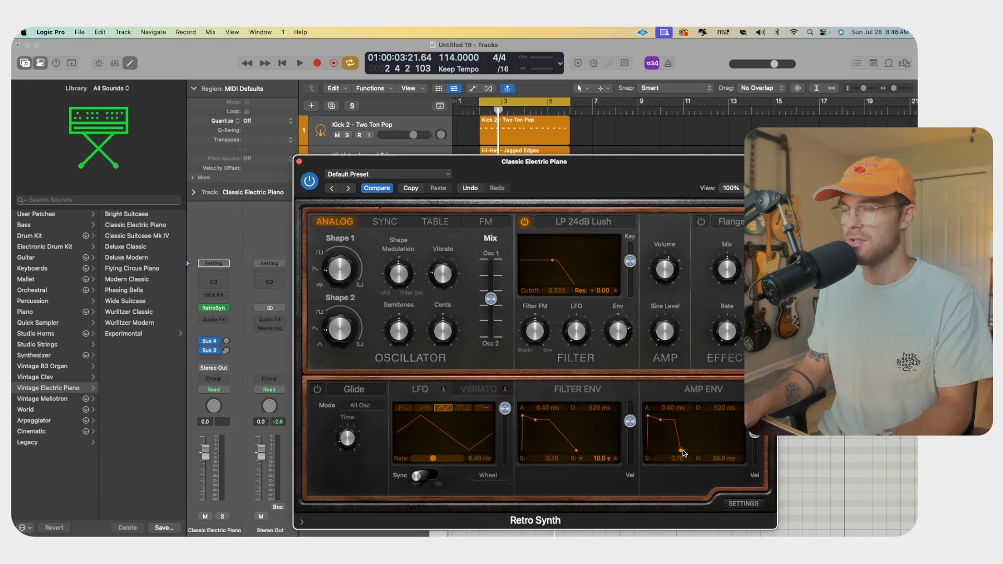
pyautogui.moveTo(681, 450); pyautogui.dragTo(691, 452)
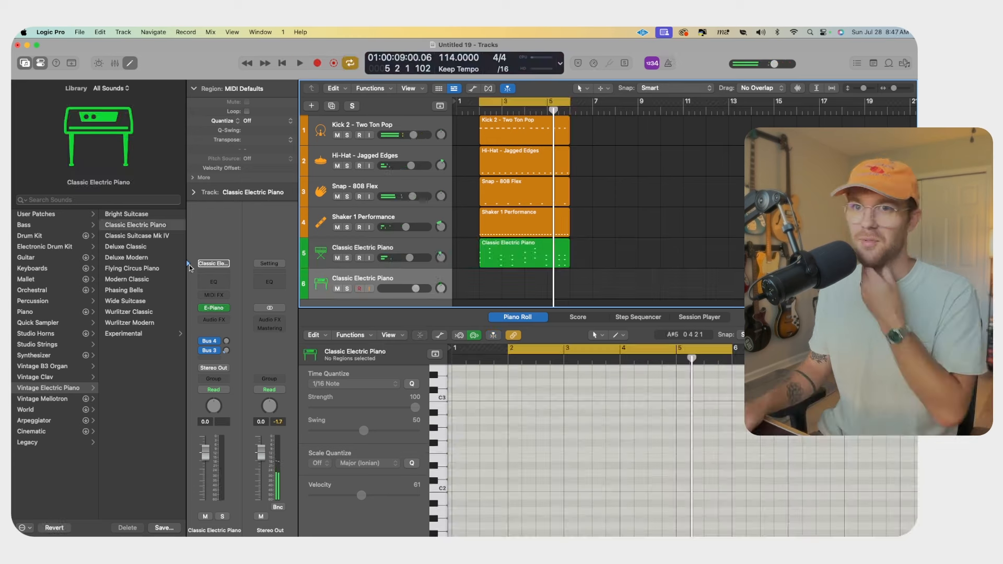
# Search the sound library for "synth e" and load the Synth E-Bass patch on the sixth track
pyautogui.click(128, 199)
pyautogui.write('synth e')
pyautogui.press('Return')
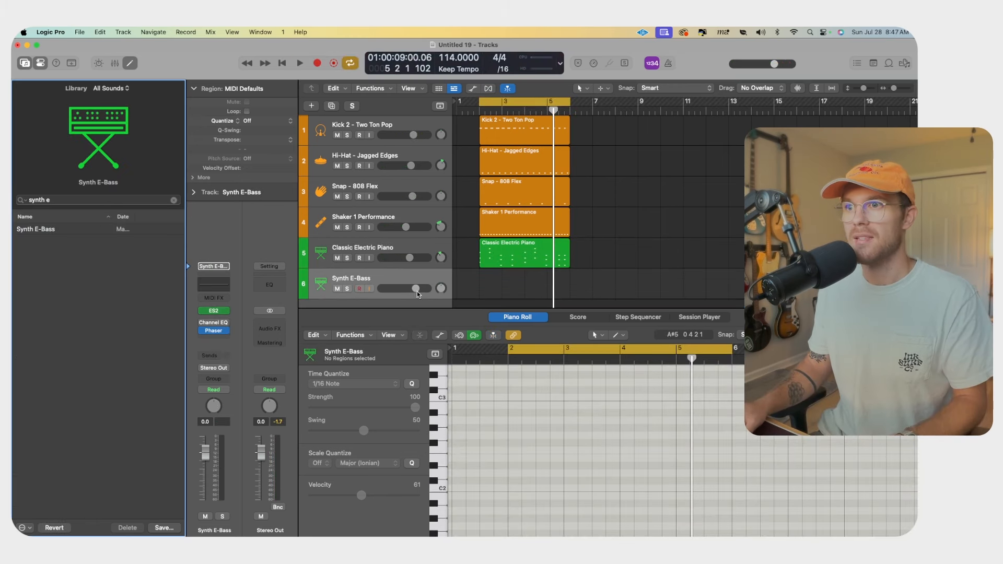
# Set the Synth E-Bass track's volume to -0.9 dB and record a bass part from bar 2
pyautogui.moveTo(416, 289); pyautogui.dragTo(414, 289)
pyautogui.click(489, 110)
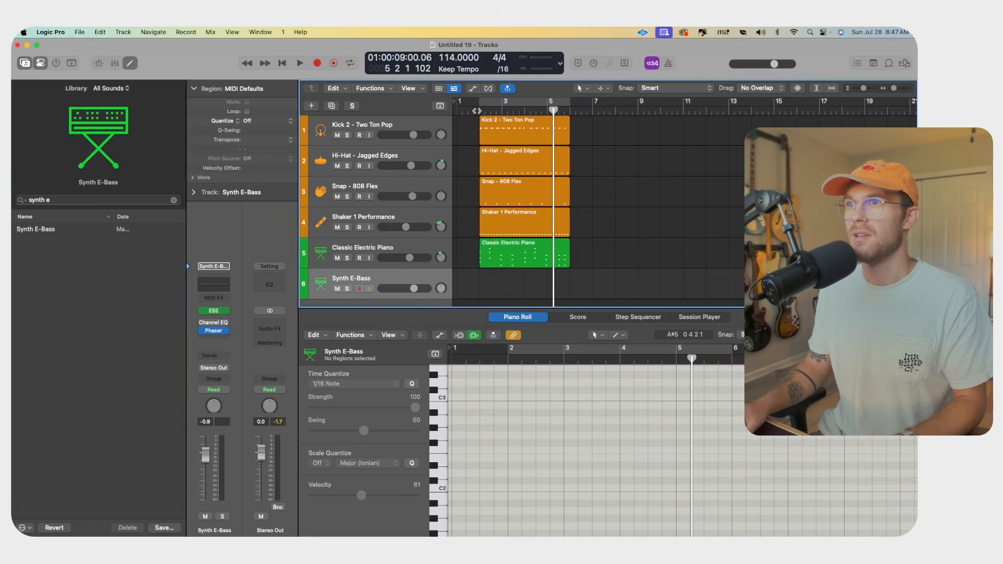
pyautogui.click(476, 111)
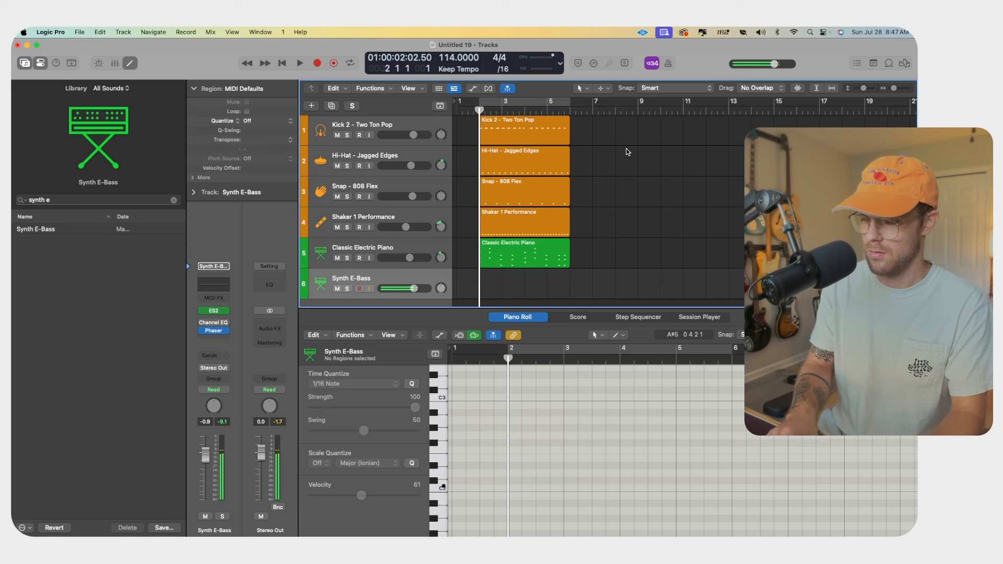
pyautogui.press('r')
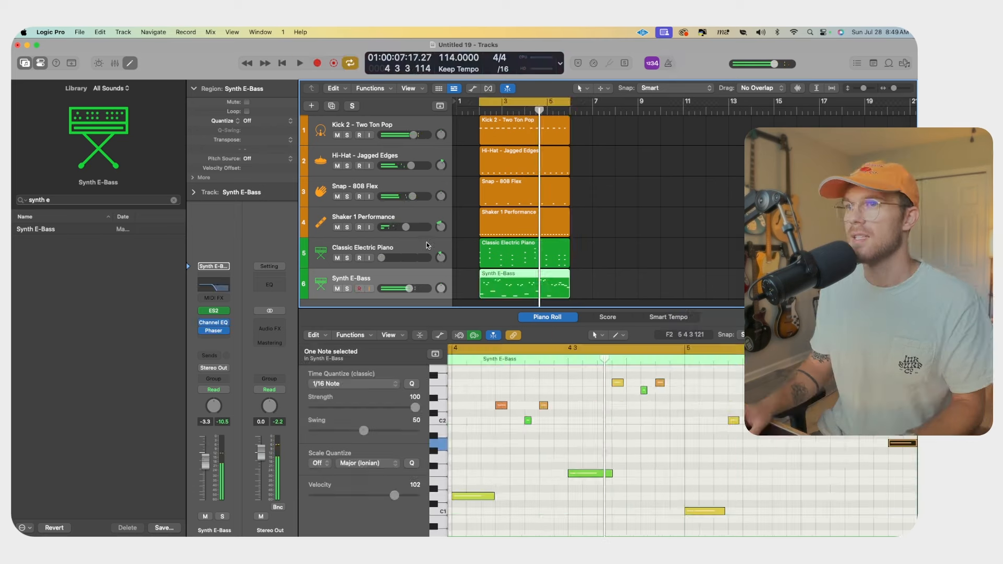
# Set the Classic Electric Piano track's volume to -4.3 dB and replace its region with a newly recorded chord part from bar 2
pyautogui.moveTo(381, 257); pyautogui.dragTo(383, 257)
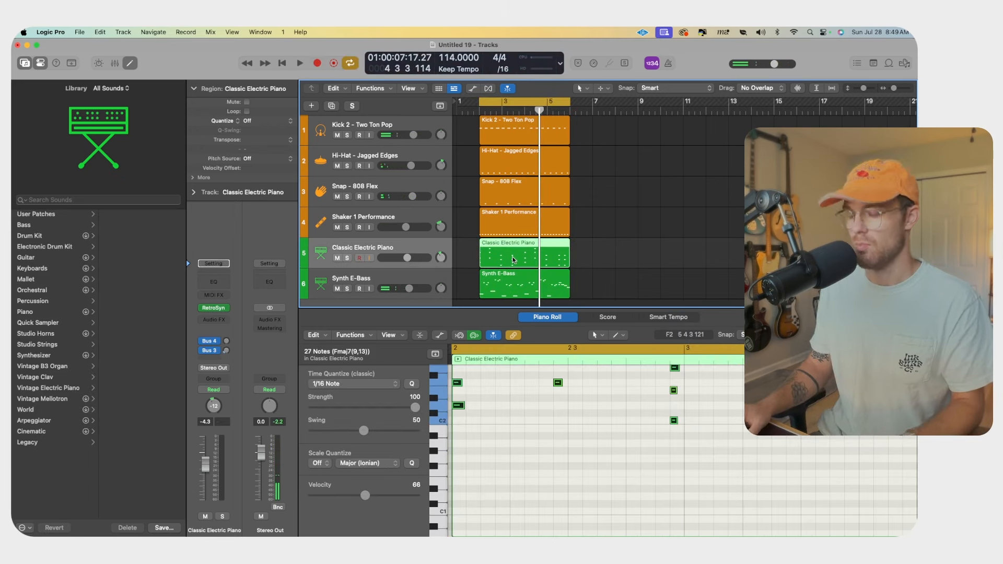
pyautogui.press('Delete')
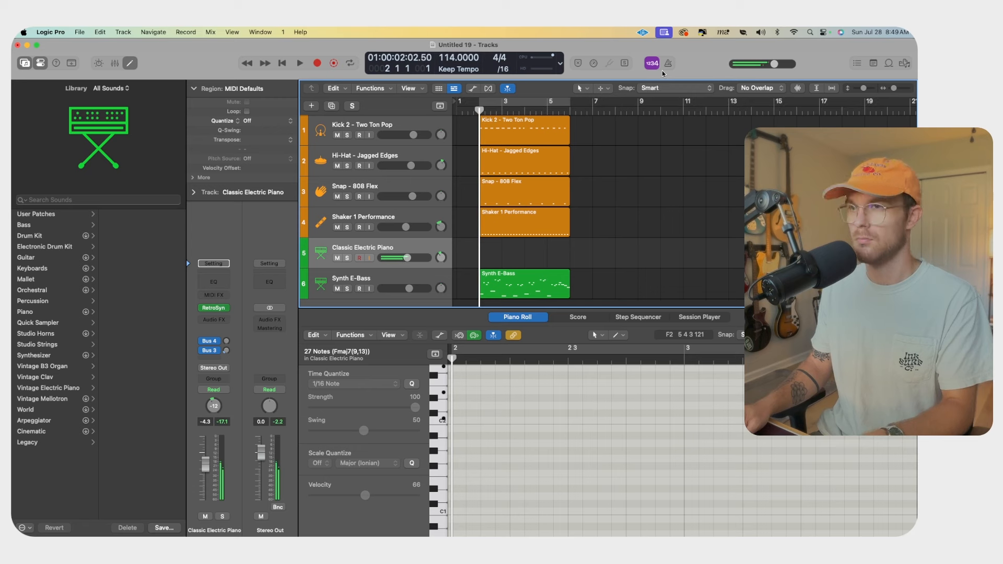
pyautogui.click(316, 63)
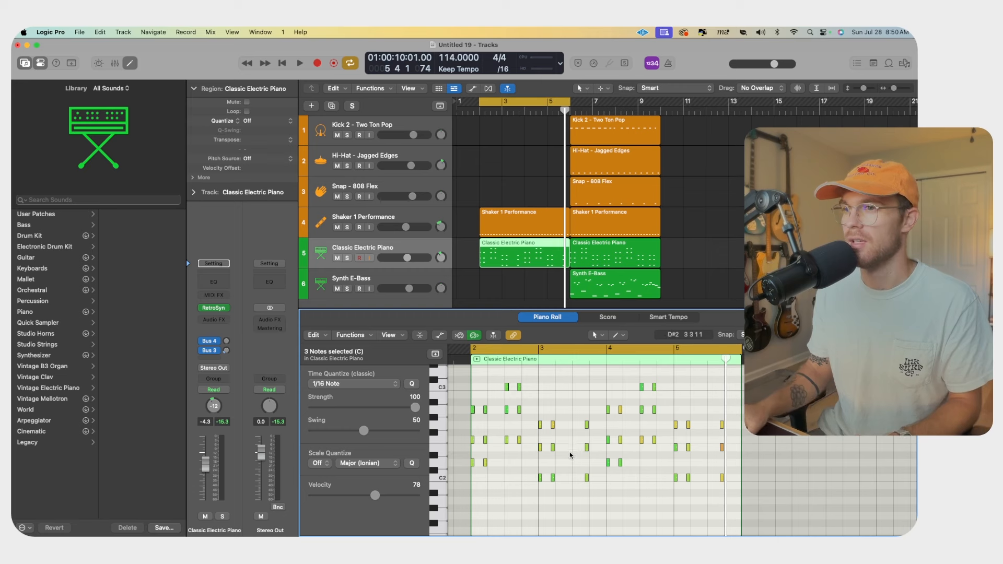
# Adjust the length of the last three-note chord in bar 3 of the Classic Electric Piano region and play the part from bar 2
pyautogui.press('space')
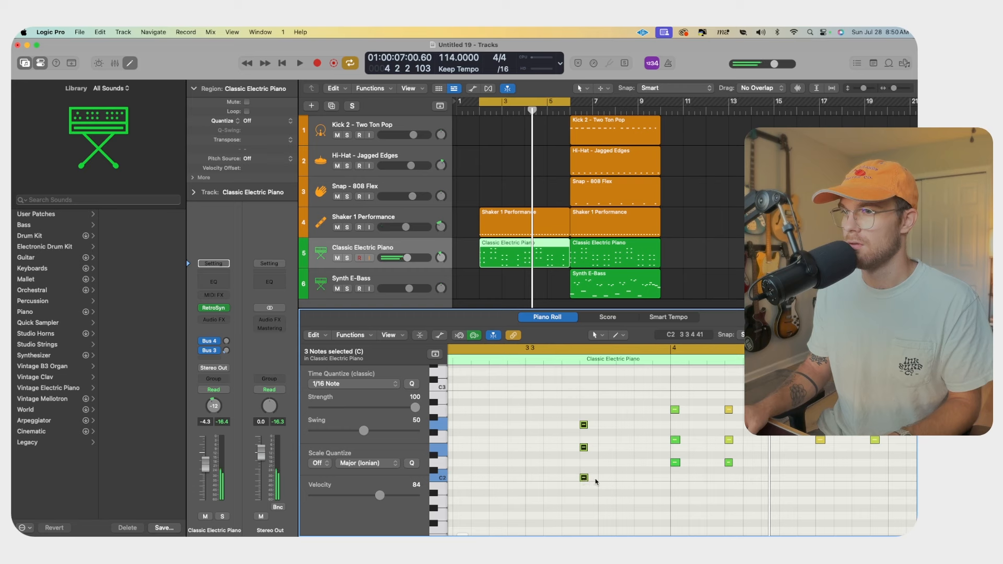
pyautogui.moveTo(607, 480); pyautogui.dragTo(601, 480)
pyautogui.click(481, 111)
pyautogui.press('space')
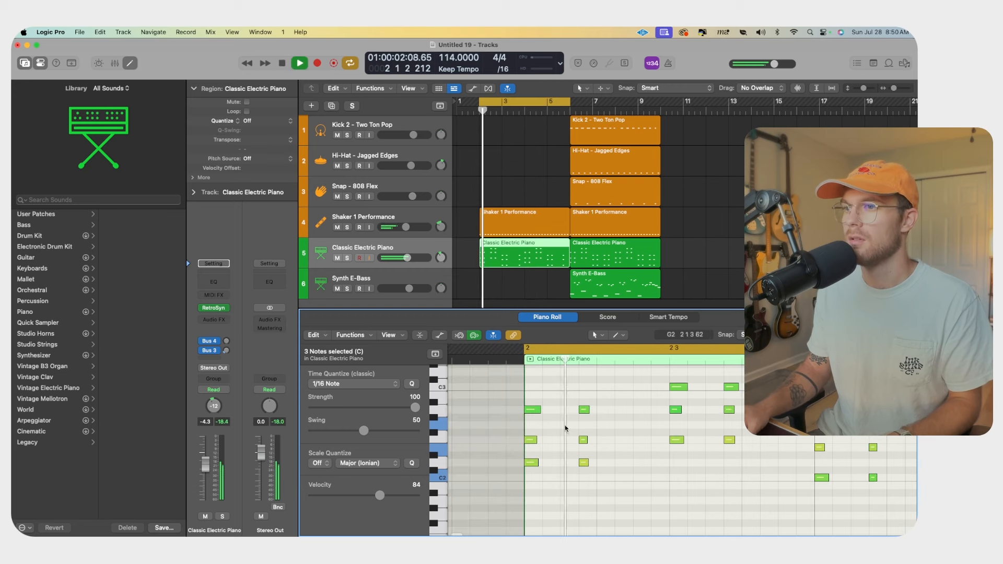
pyautogui.click(684, 486)
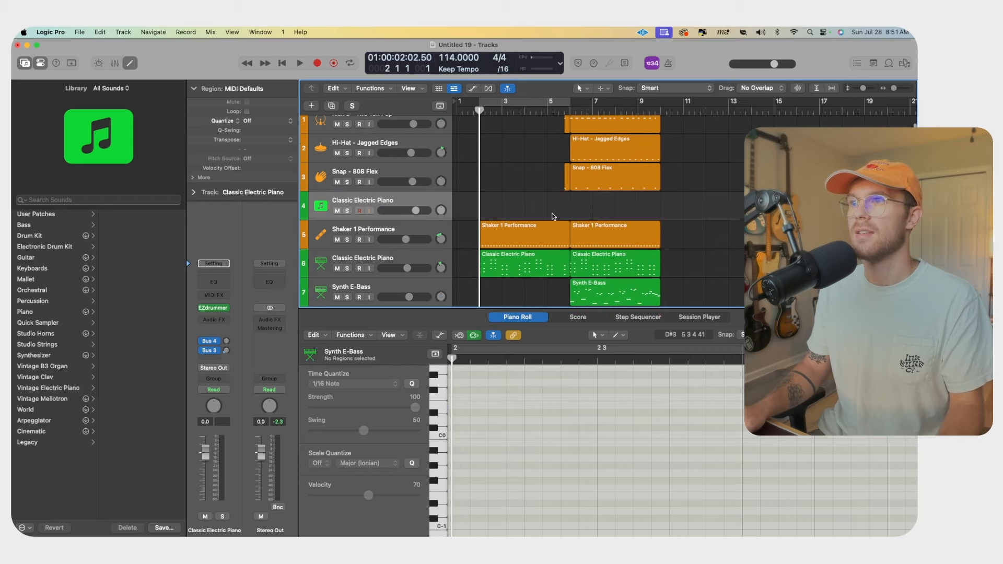
# Open EZdrummer on the new track below the snap, and extend the Drum Fill audio region to about the middle of bar 6
pyautogui.click(549, 213)
pyautogui.click(213, 307)
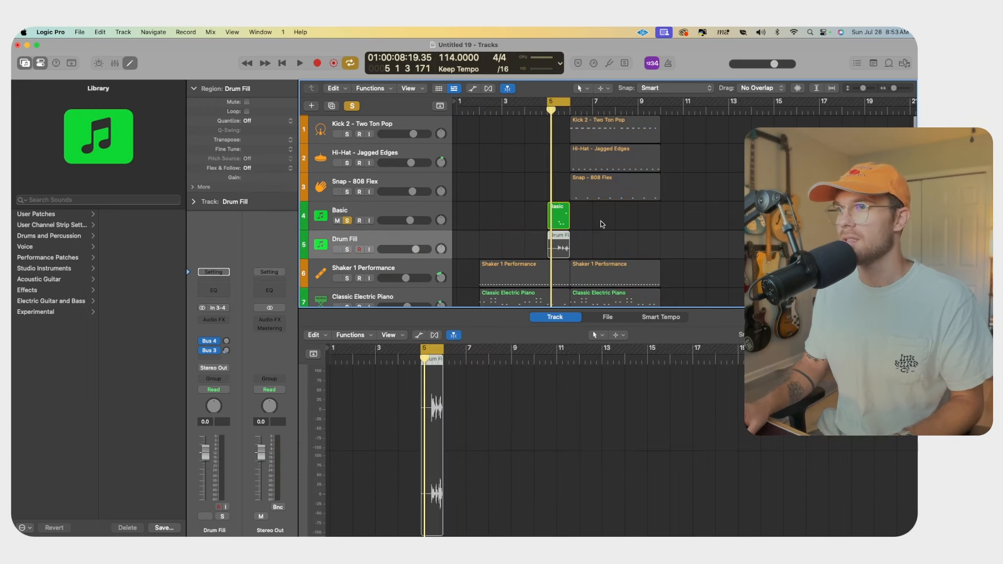
pyautogui.moveTo(568, 253)
pyautogui.mouseDown()
pyautogui.moveTo(647, 253)
pyautogui.moveTo(583, 252)
pyautogui.mouseUp()
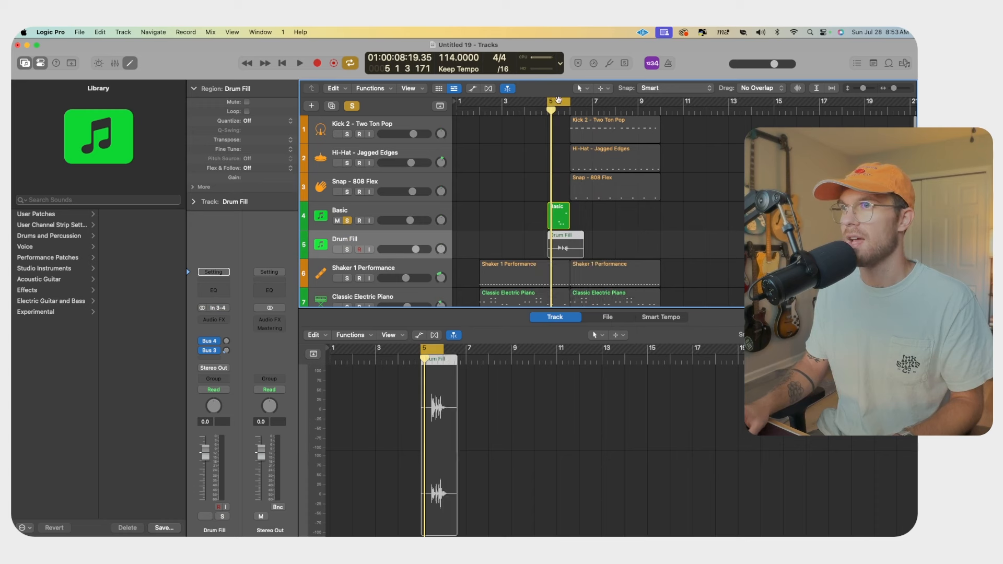
pyautogui.click(437, 206)
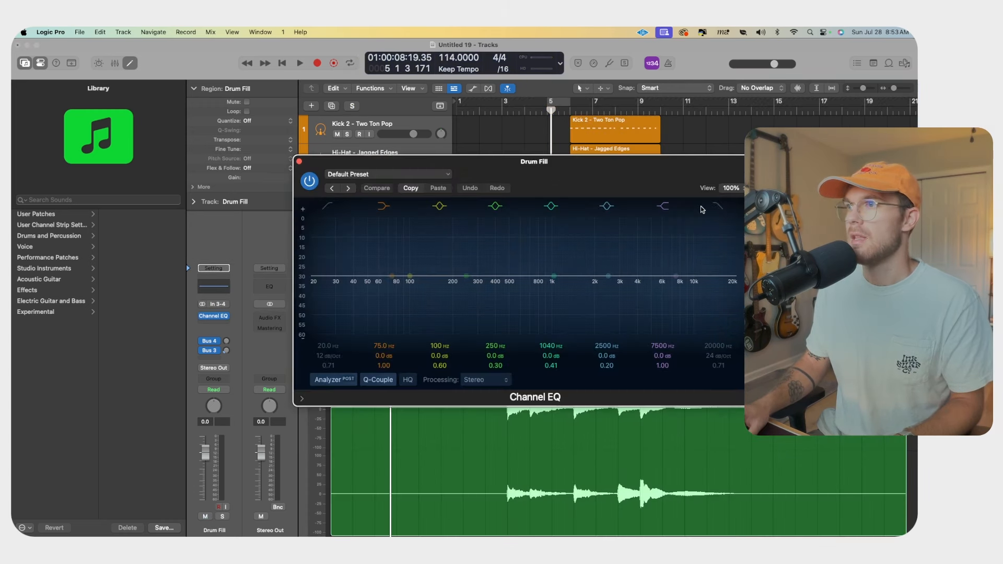
# Set the high cut of the Drum Fill track's Channel EQ to 4540 Hz and play the fill
pyautogui.moveTo(724, 351); pyautogui.dragTo(643, 150)
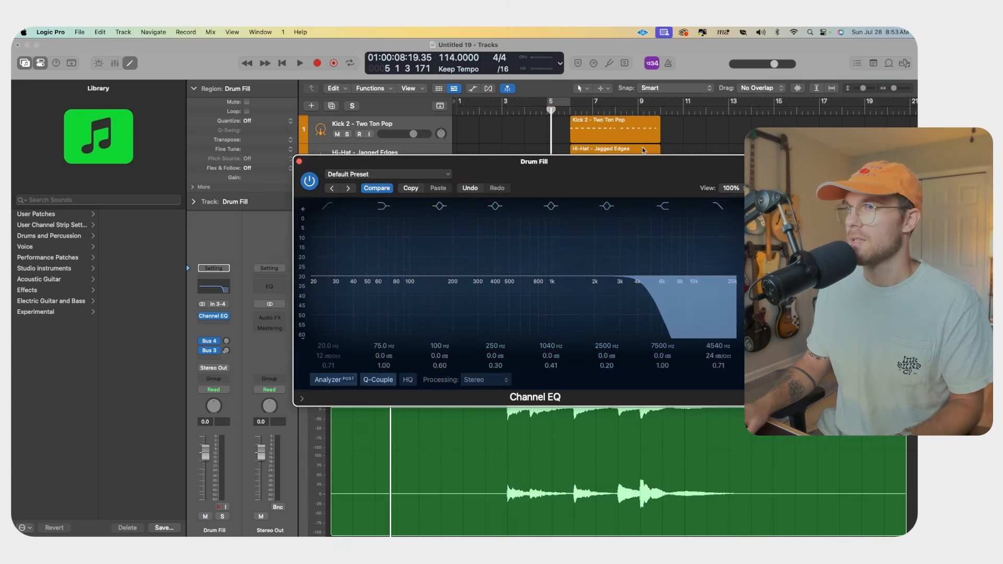
pyautogui.press('c')
pyautogui.press('space')
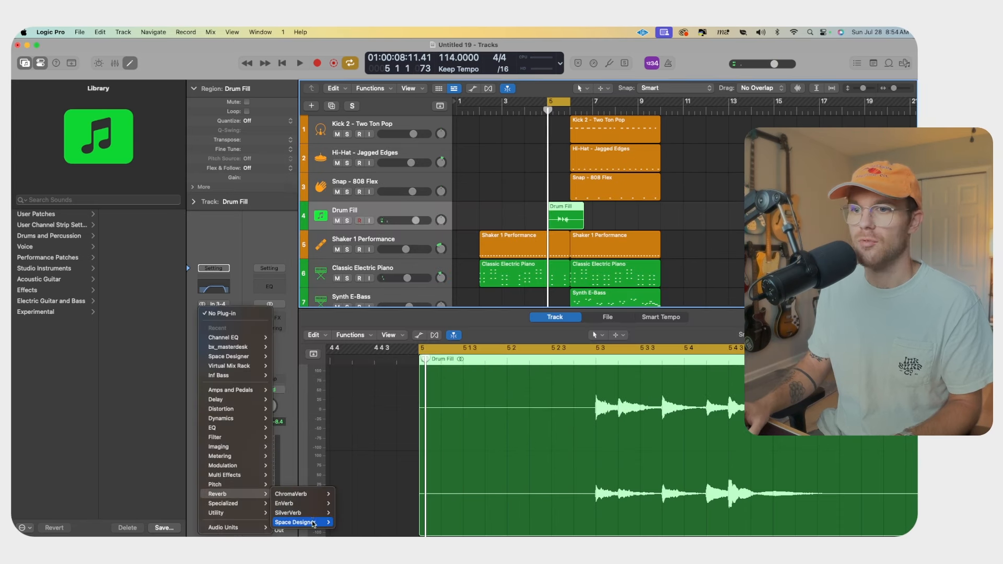
# Add a Space Designer reverb to the Drum Fill track and boost its output EQ by 4.0 dB at 550 Hz
pyautogui.click(347, 518)
pyautogui.press('space')
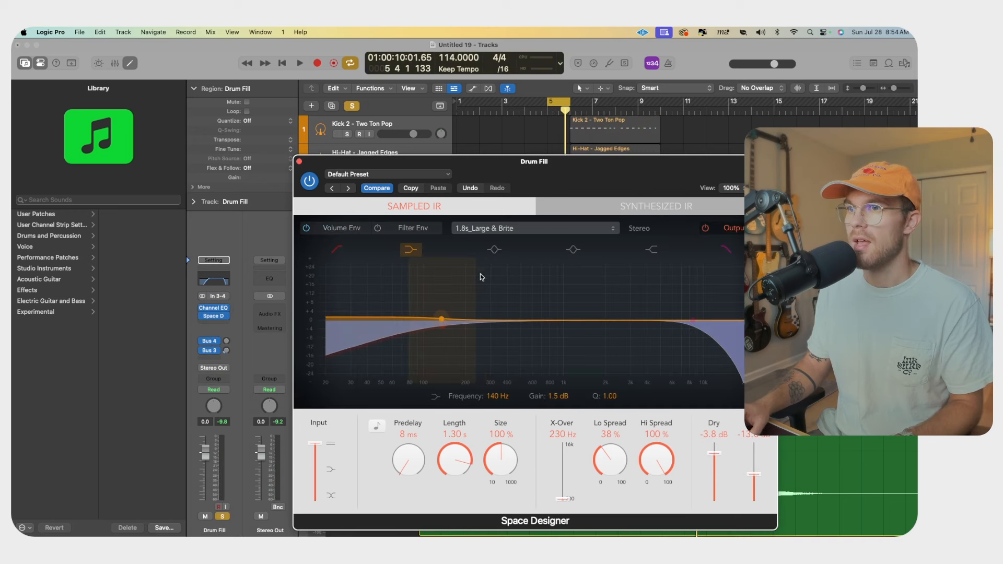
pyautogui.click(493, 250)
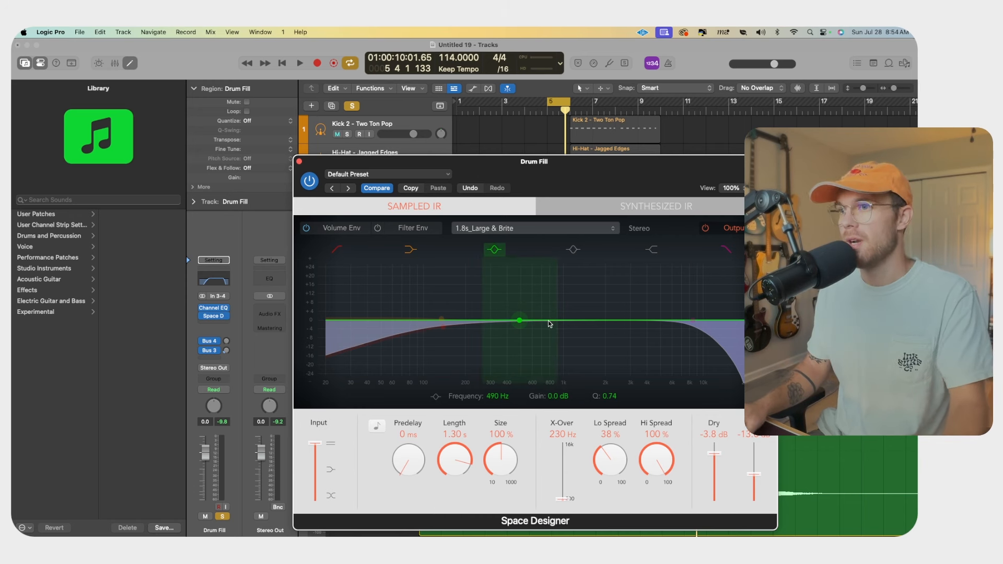
pyautogui.moveTo(519, 320); pyautogui.dragTo(556, 309)
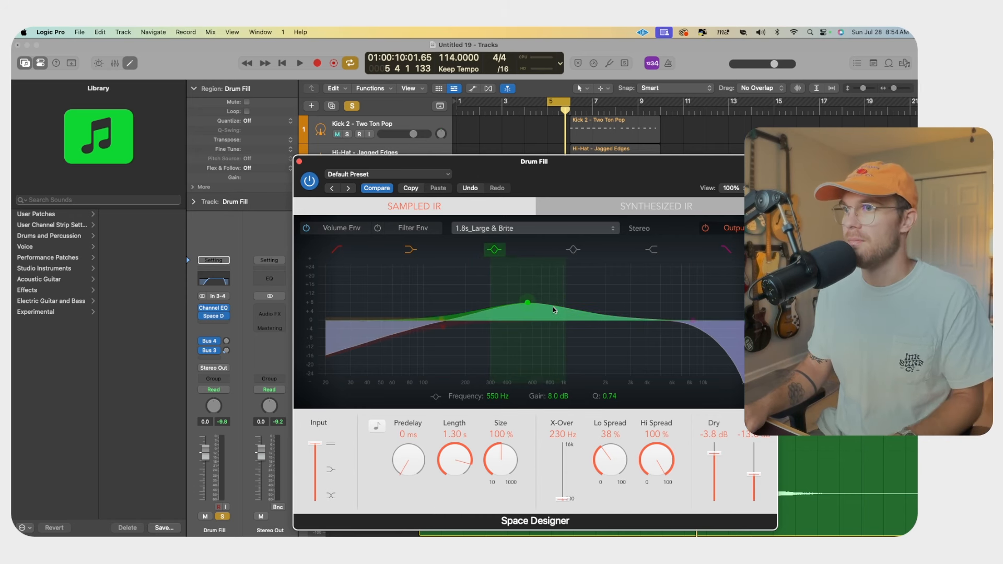
pyautogui.press('space')
pyautogui.moveTo(553, 307); pyautogui.dragTo(551, 316)
pyautogui.press('space')
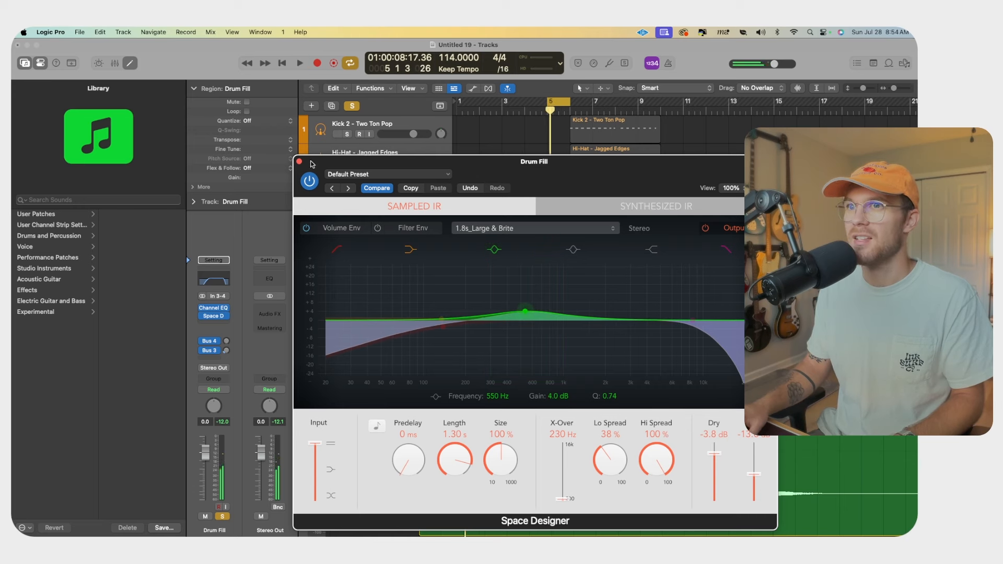
pyautogui.click(299, 164)
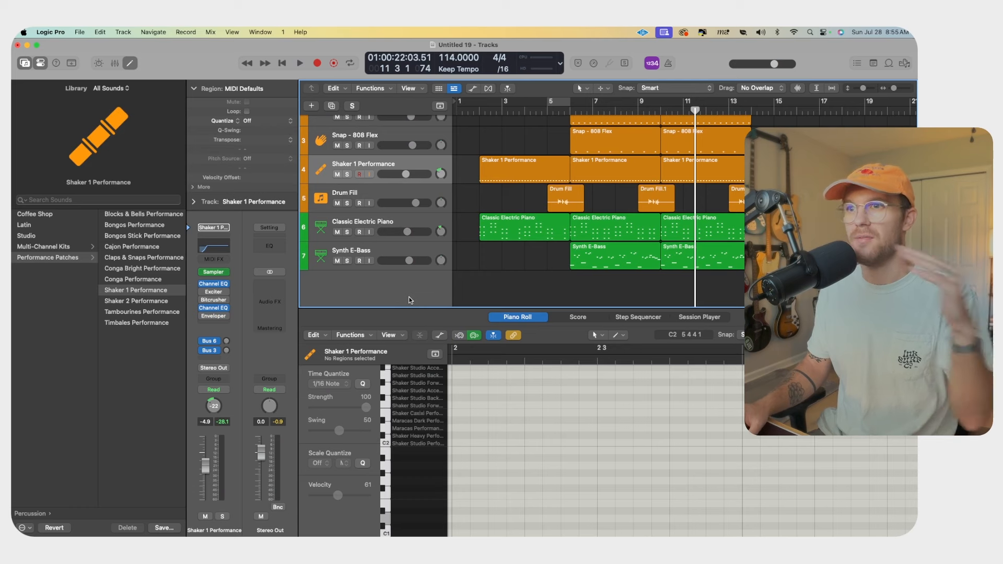
# Add a software instrument track below Synth E-Bass and set its volume to -13.8 dB
pyautogui.doubleClick(410, 301)
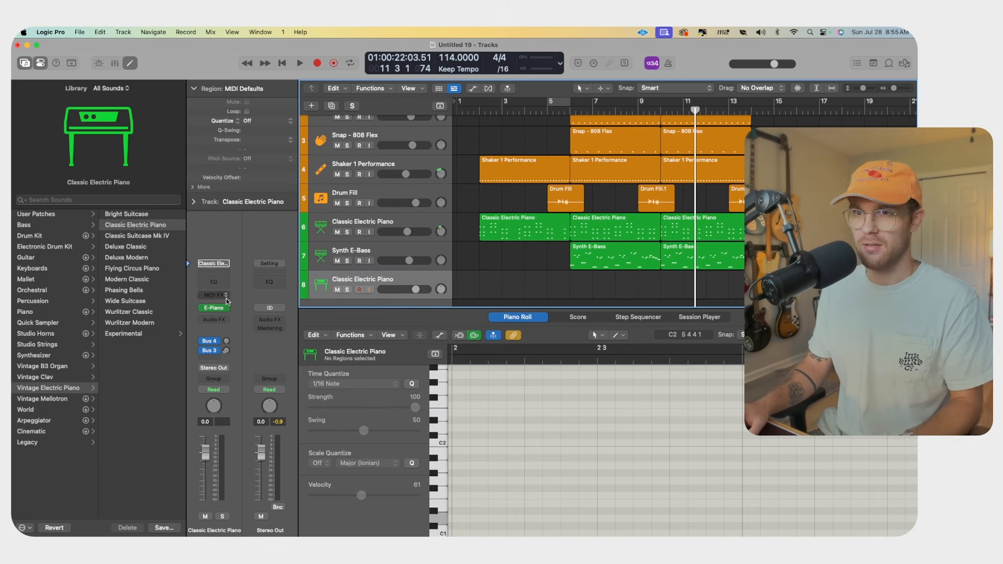
pyautogui.moveTo(415, 289); pyautogui.dragTo(399, 289)
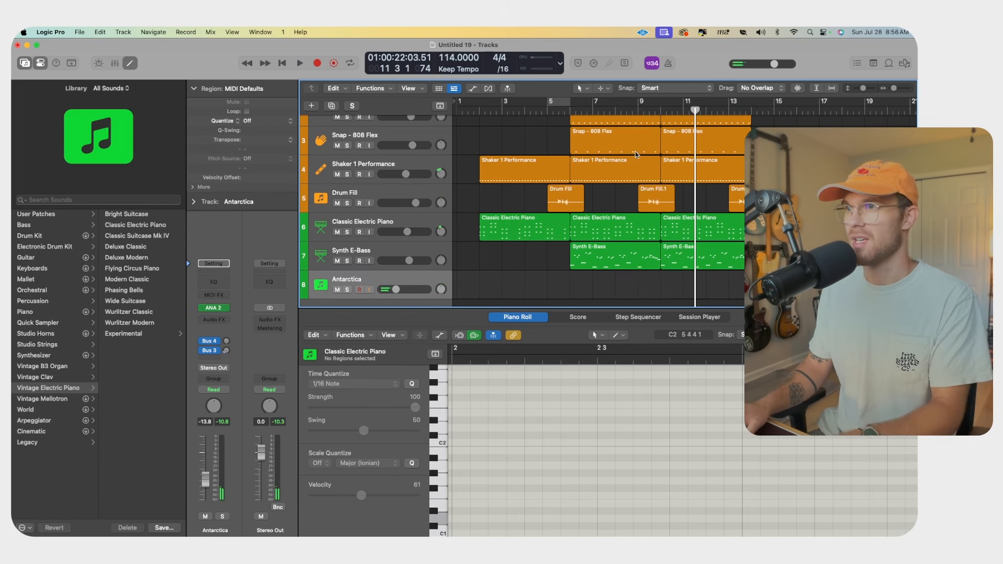
# Record the Antarctica effect sound on the eighth track starting at bar 6
pyautogui.hscroll(3, 606, 137)
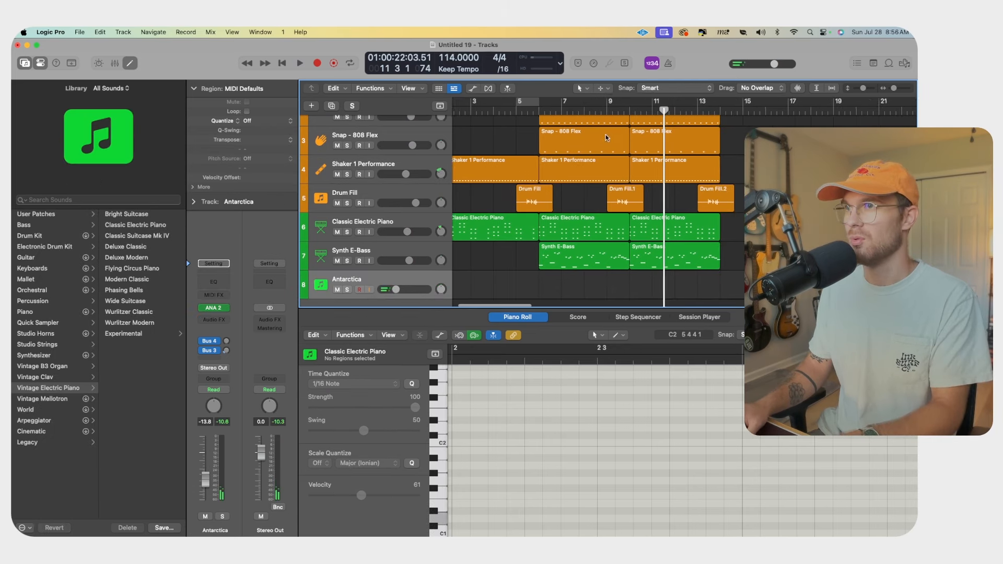
pyautogui.click(515, 111)
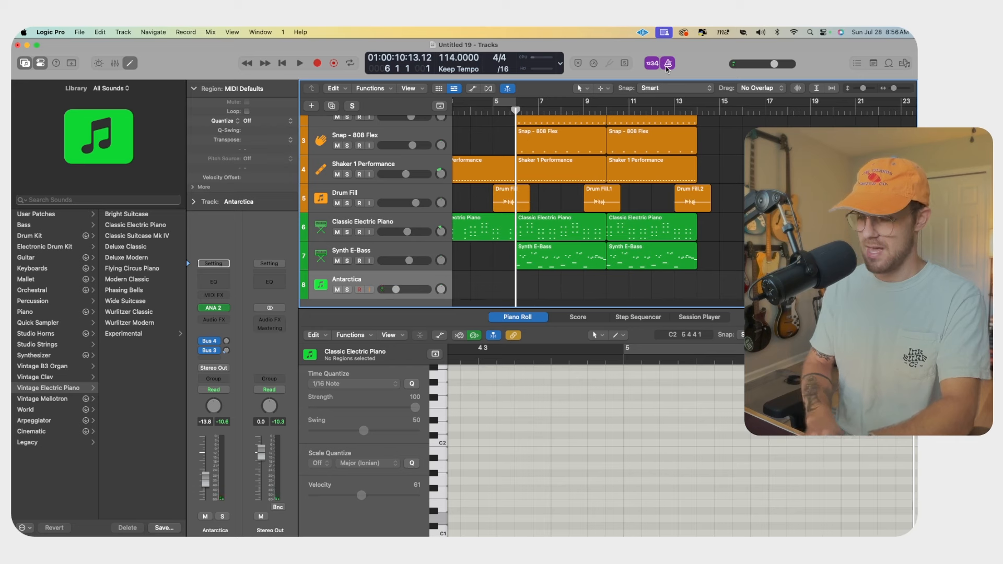
pyautogui.press('r')
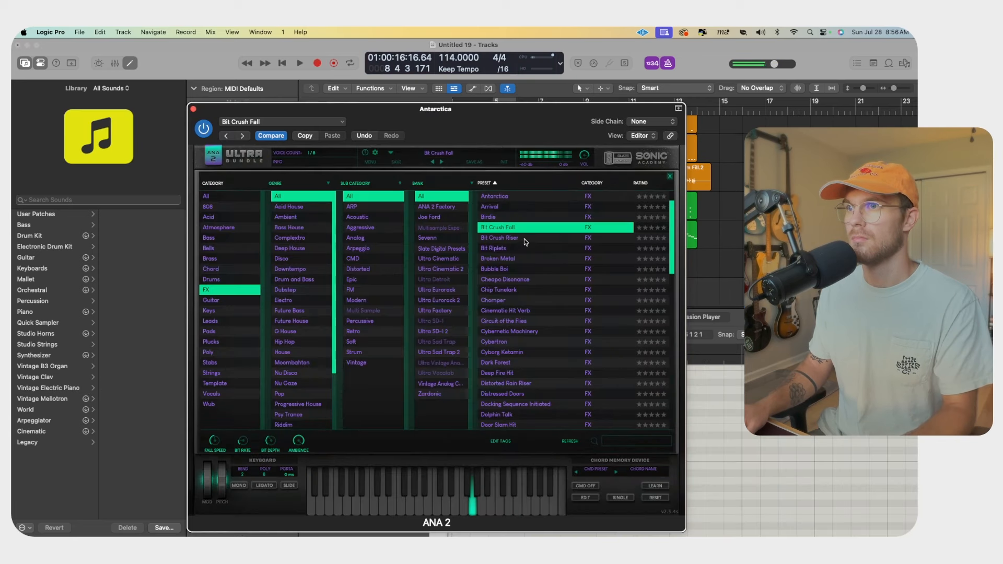
# Load the Bit Crush Riser preset in ANA 2 on the ninth track, and insert and open a stereo Channel EQ
pyautogui.click(524, 240)
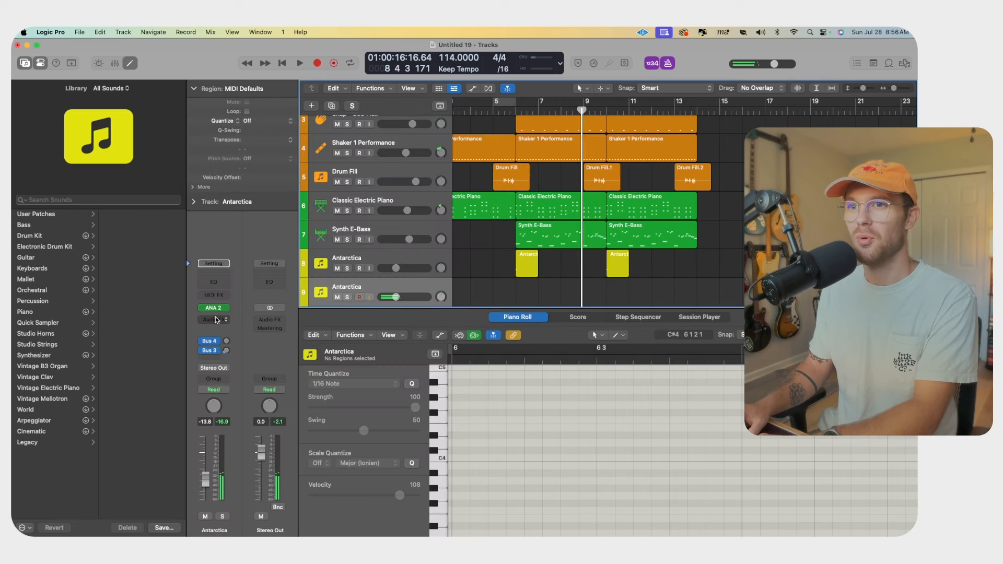
pyautogui.click(216, 319)
pyautogui.moveTo(229, 351)
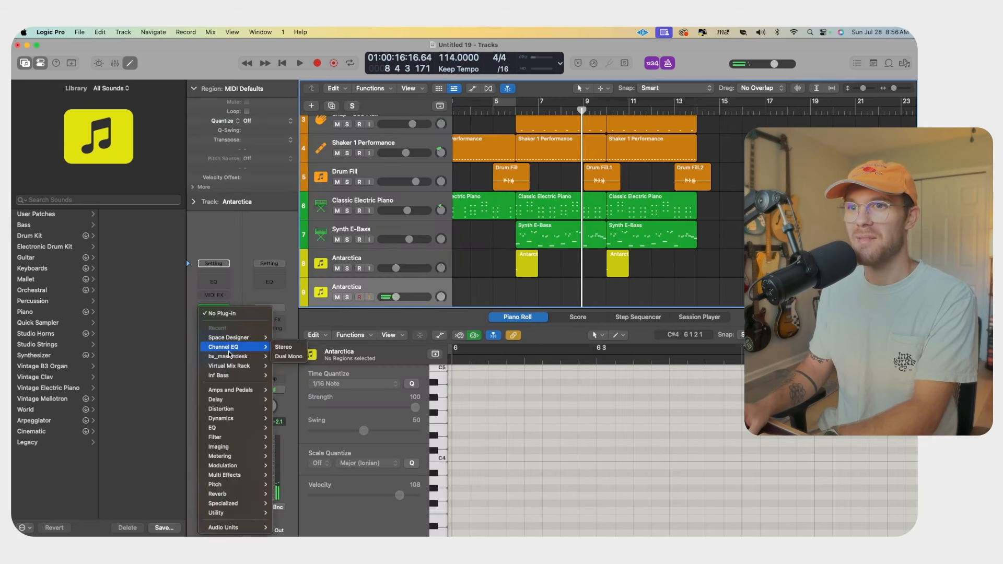
pyautogui.click(283, 348)
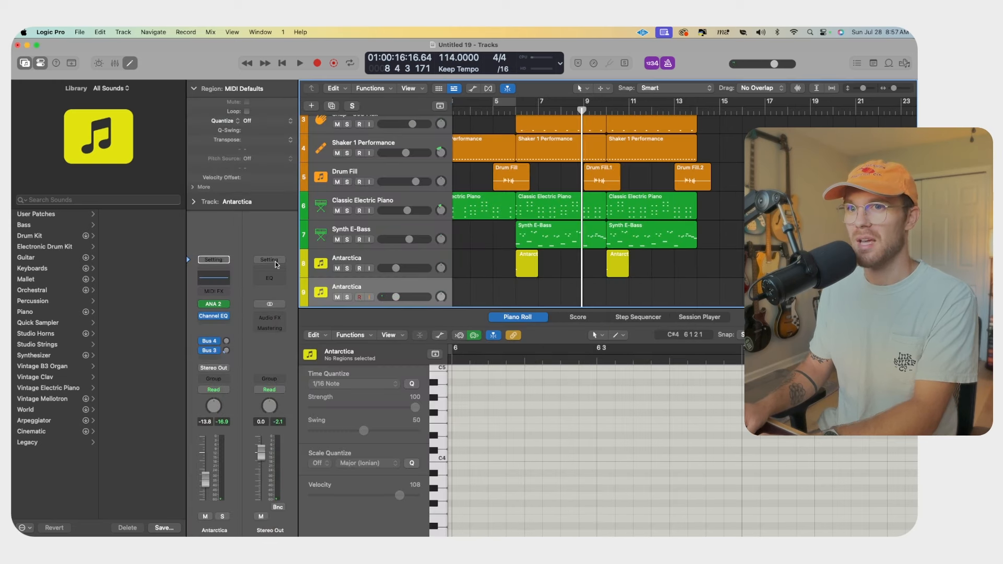
pyautogui.click(215, 316)
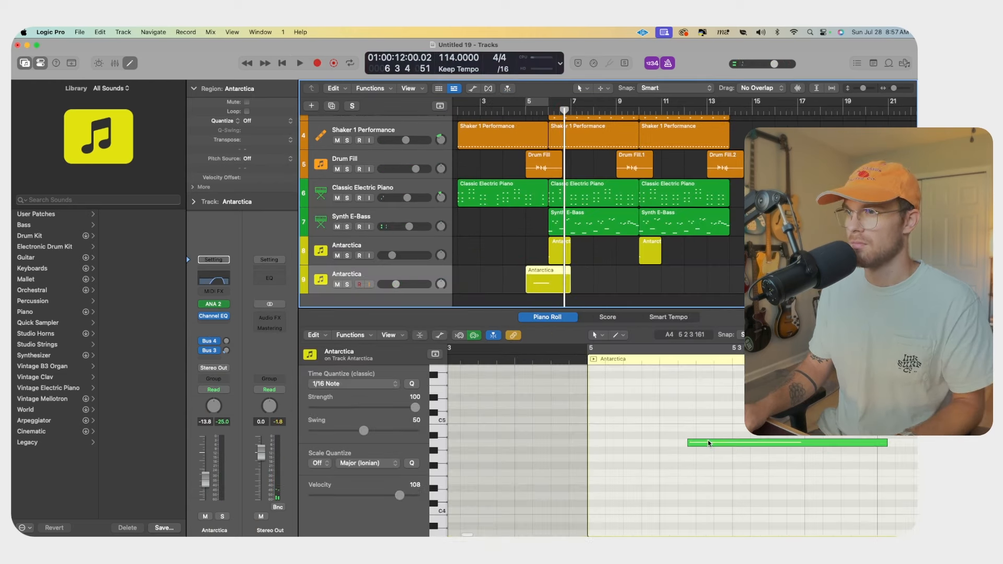
# Move the riser note to the start of bar 5 and slightly lower the ninth track's volume
pyautogui.moveTo(708, 443); pyautogui.dragTo(612, 444)
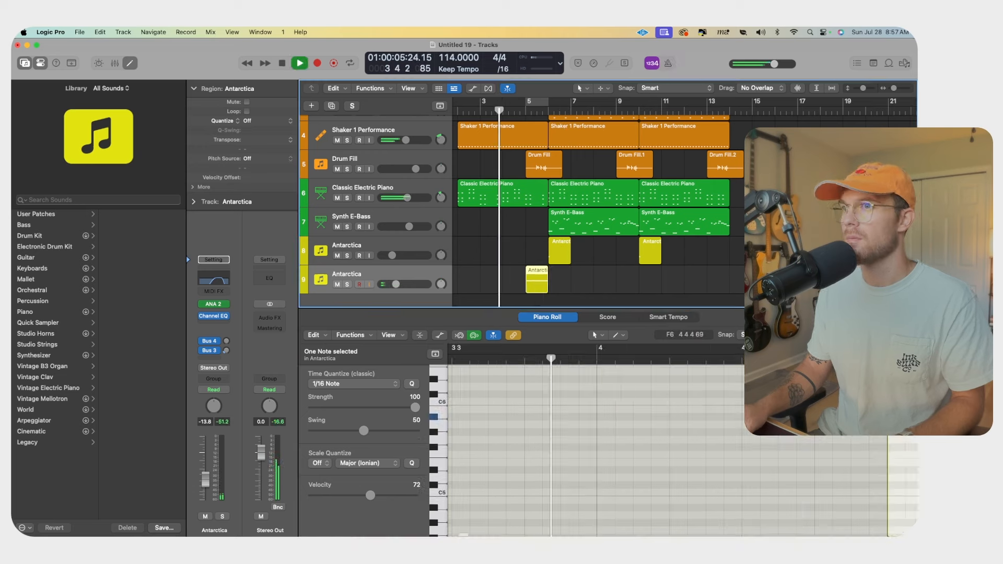
pyautogui.click(419, 299)
pyautogui.moveTo(396, 284); pyautogui.dragTo(393, 284)
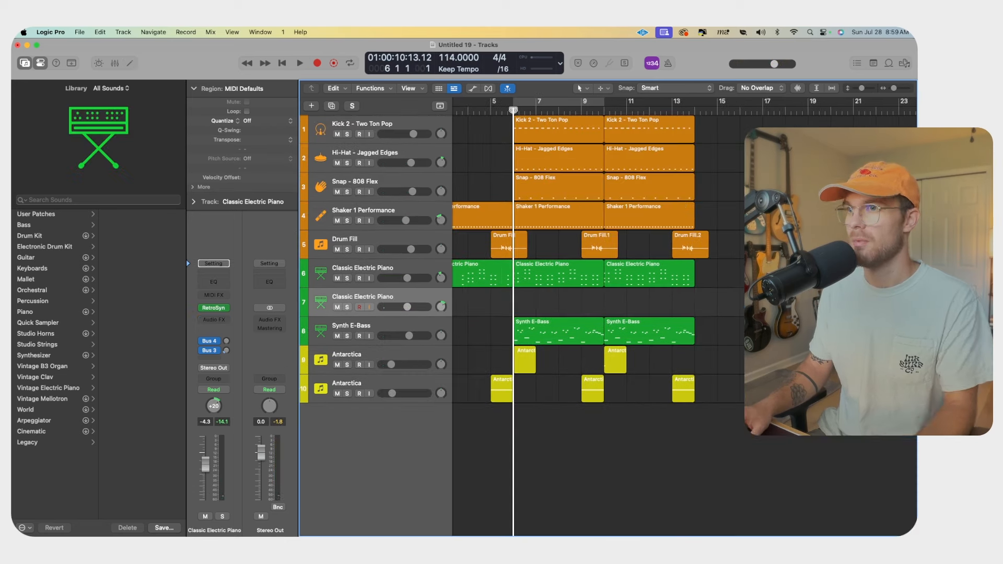
# Record sustained chords from bar 6 on the second Classic Electric Piano track and insert the Step FX effect on it
pyautogui.press('r')
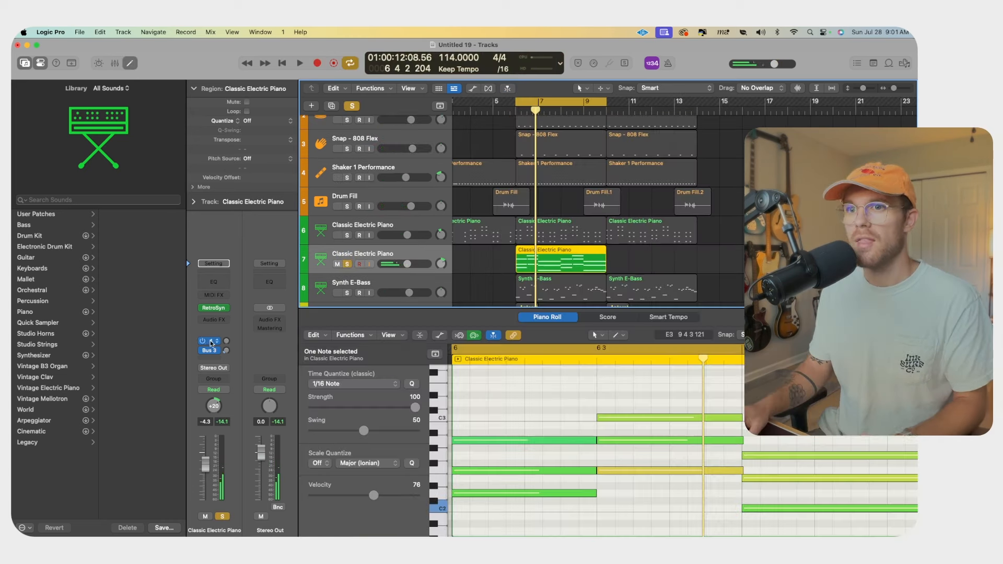
pyautogui.click(217, 320)
pyautogui.moveTo(233, 466)
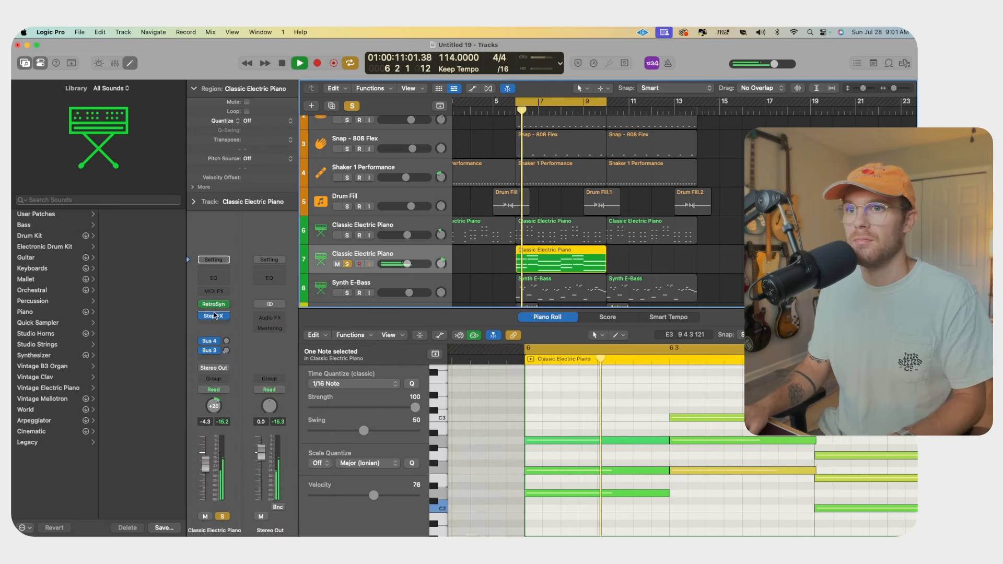
# Open the Step FX settings on the sustained chord track and reposition the plug-in window so all its controls are in view
pyautogui.click(215, 313)
pyautogui.click(216, 316)
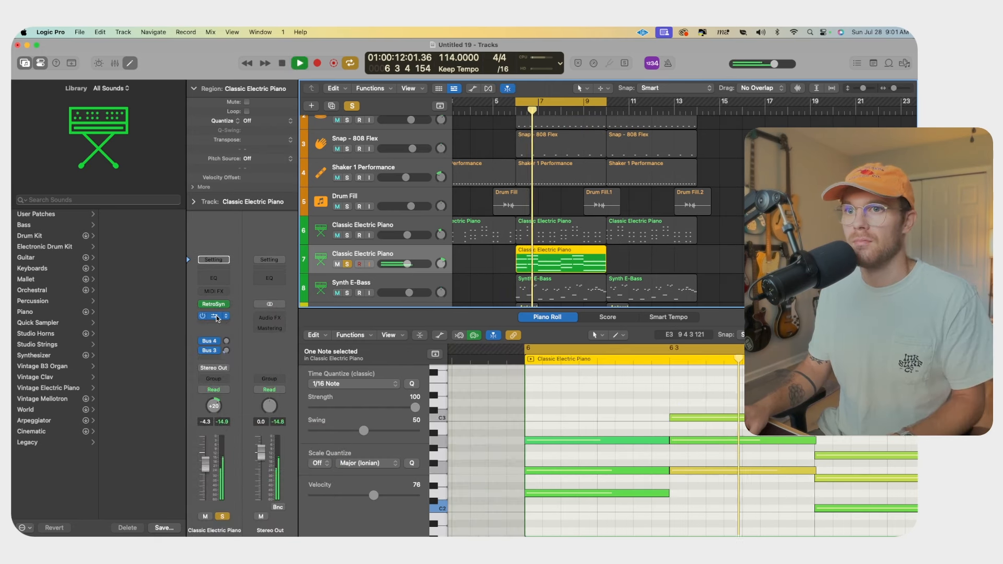
pyautogui.click(216, 316)
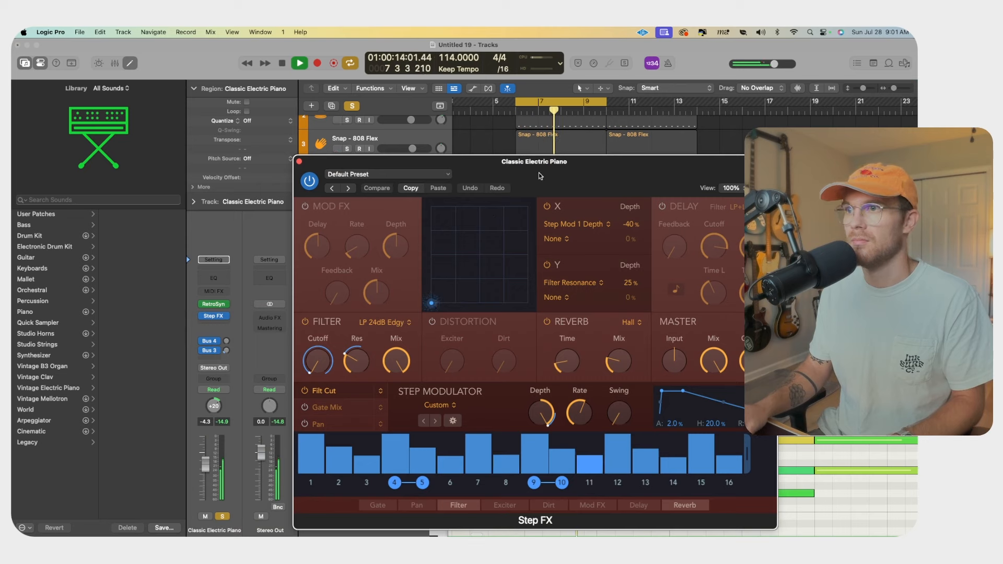
pyautogui.moveTo(539, 176); pyautogui.dragTo(453, 131)
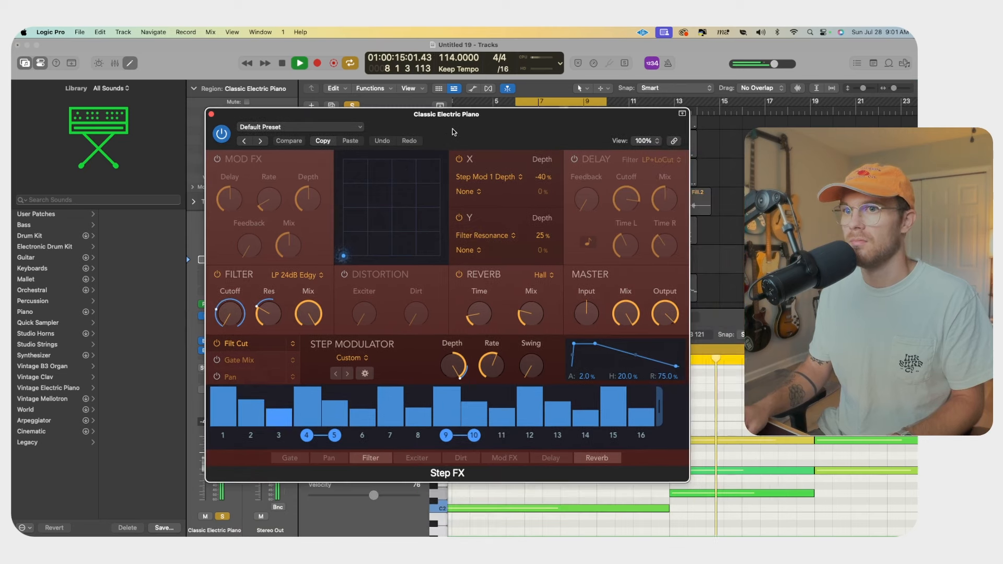
# Adjust the Step FX effect on the sustained chord track and turn off the Chorus effect in its Retro Synth
pyautogui.click(413, 181)
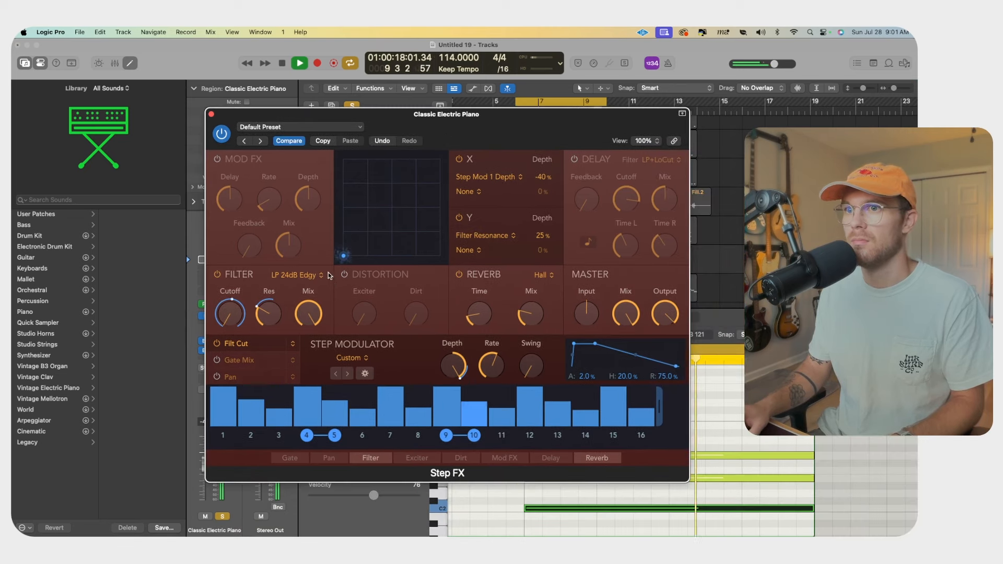
pyautogui.press('space')
pyautogui.click(216, 305)
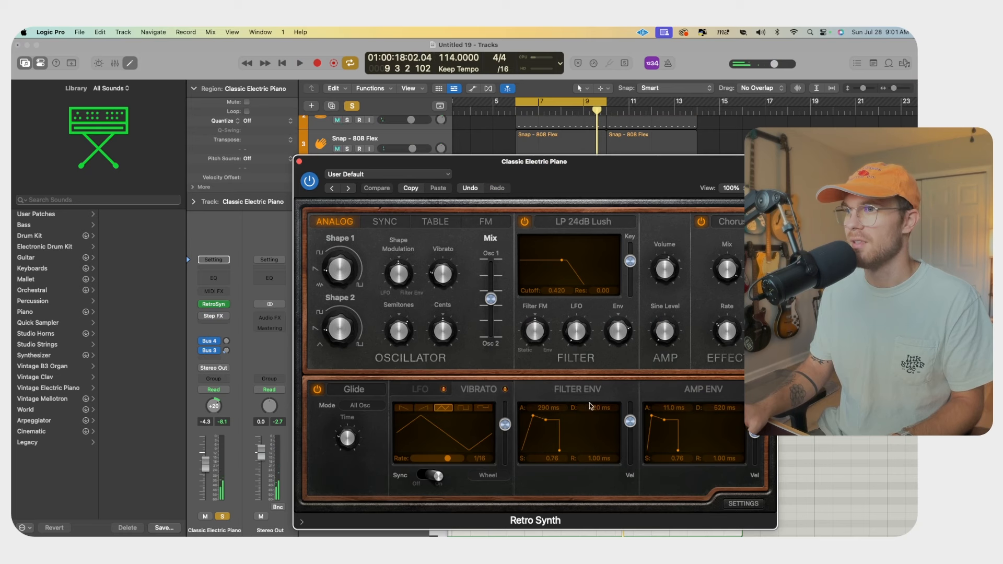
pyautogui.click(701, 222)
pyautogui.press('space')
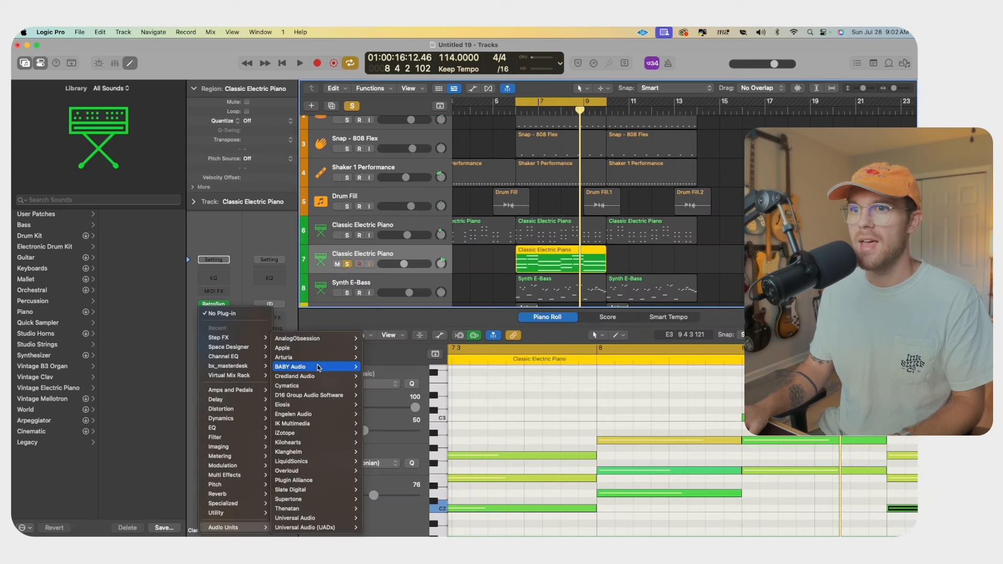
# Insert BABY Audio's Magic Switch on the sustained chord track after Step FX, audition it and close its window
pyautogui.moveTo(321, 367)
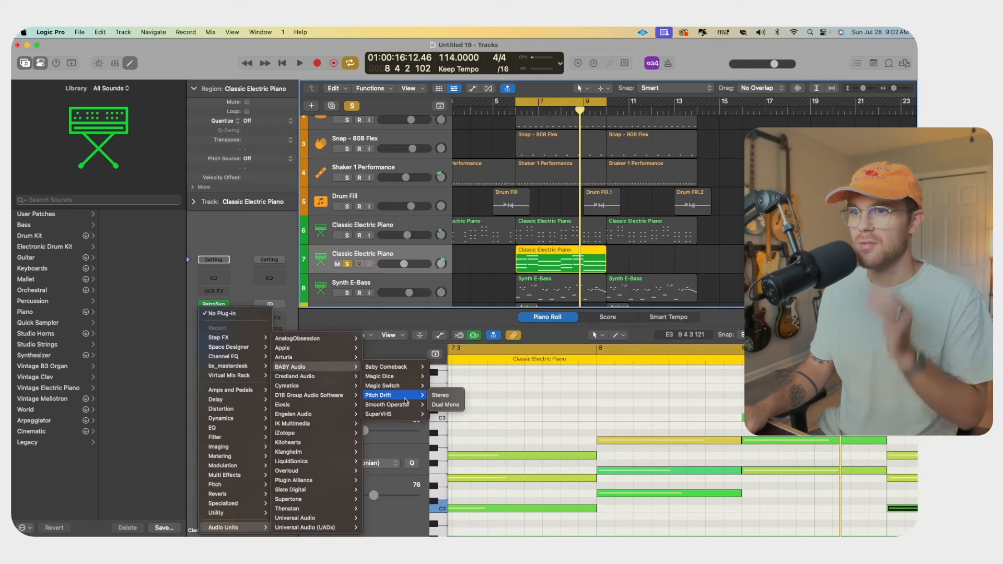
pyautogui.click(401, 386)
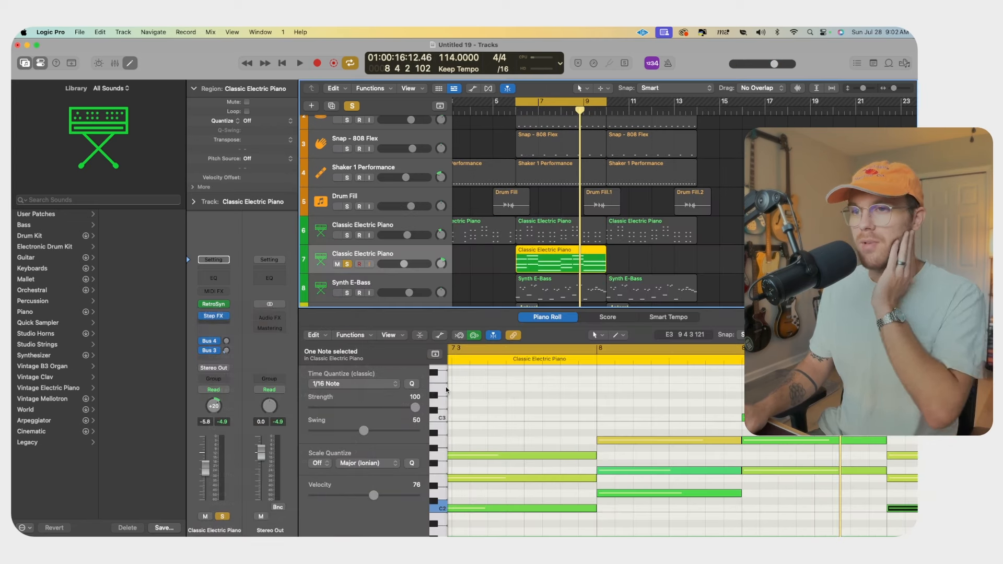
pyautogui.click(215, 316)
pyautogui.press('space')
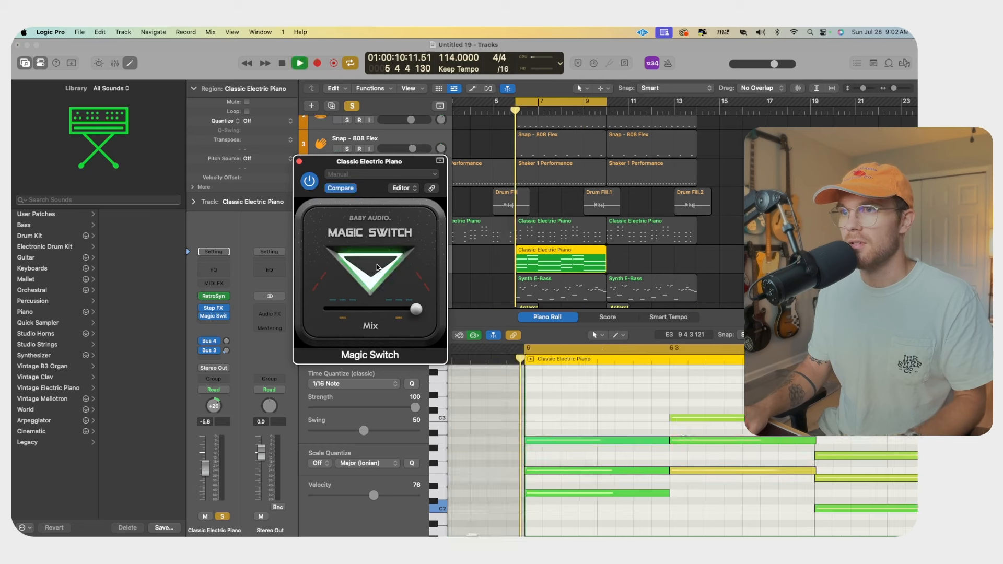
pyautogui.click(299, 161)
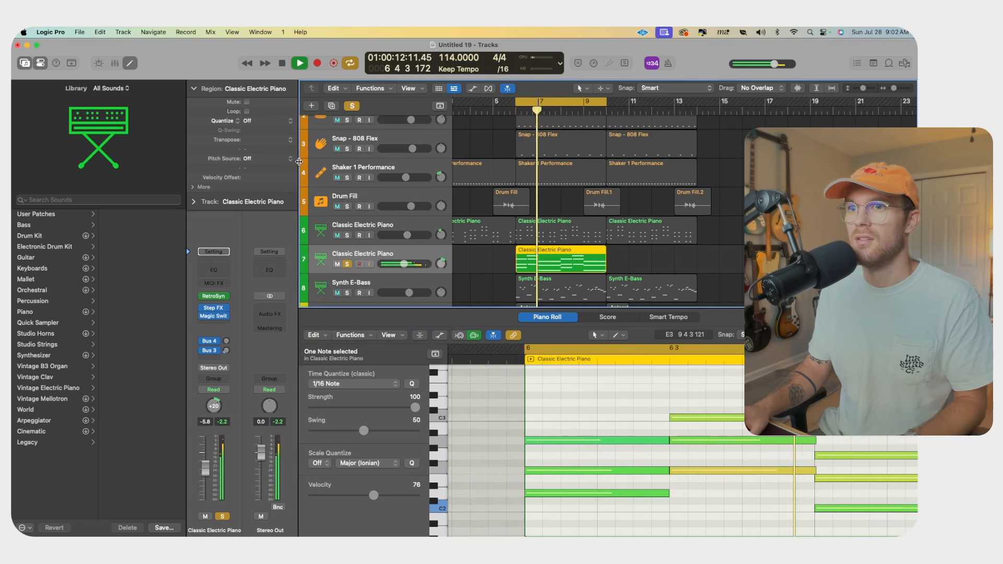
# Slightly lower the sustained chord track's volume and copy its region to bar 10
pyautogui.moveTo(402, 264); pyautogui.dragTo(394, 263)
pyautogui.moveTo(544, 263); pyautogui.dragTo(638, 263)
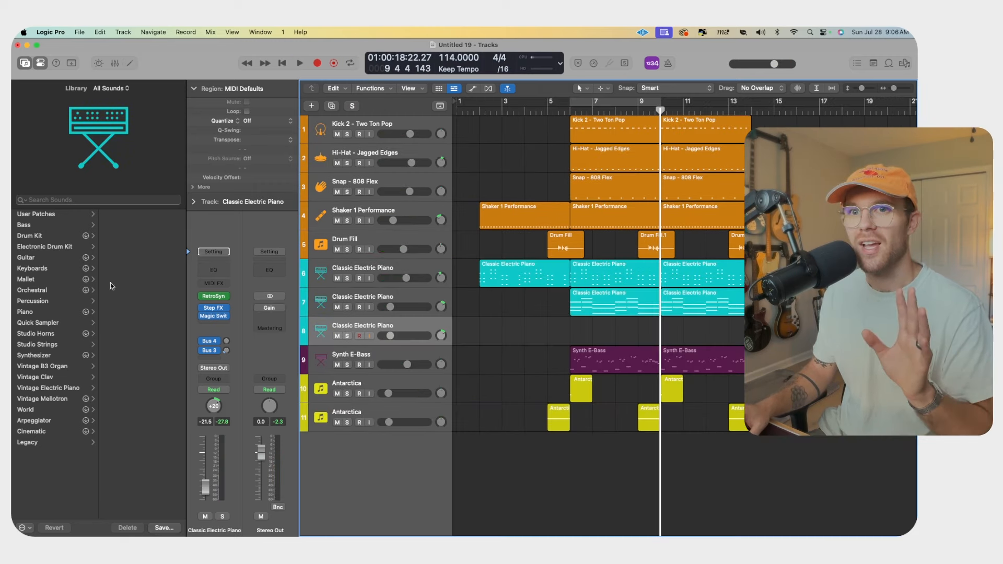
# Load the Tin Can patch from the Processed pianos on track 8 and record a rhythmic chord part from bar 6
pyautogui.click(42, 247)
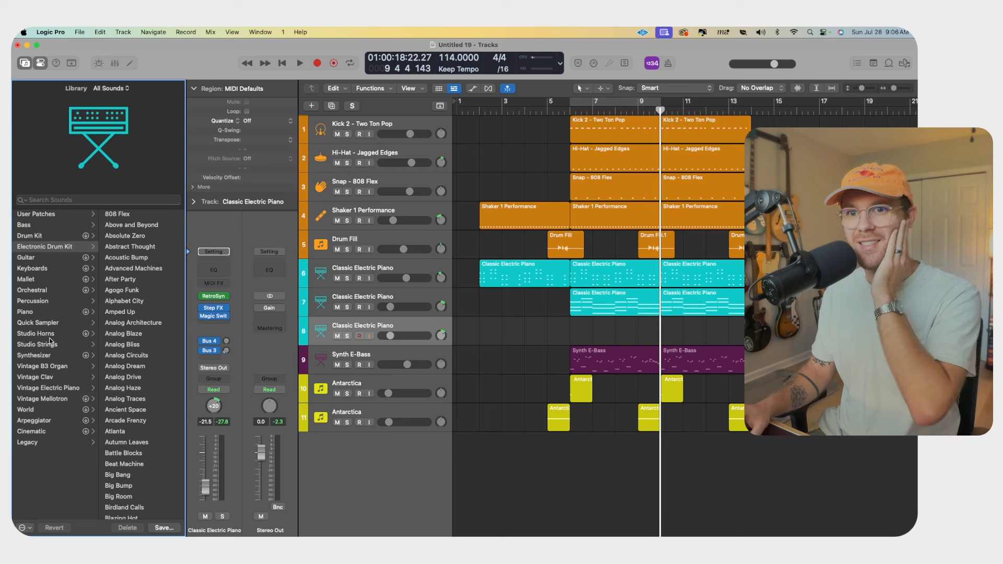
pyautogui.click(138, 225)
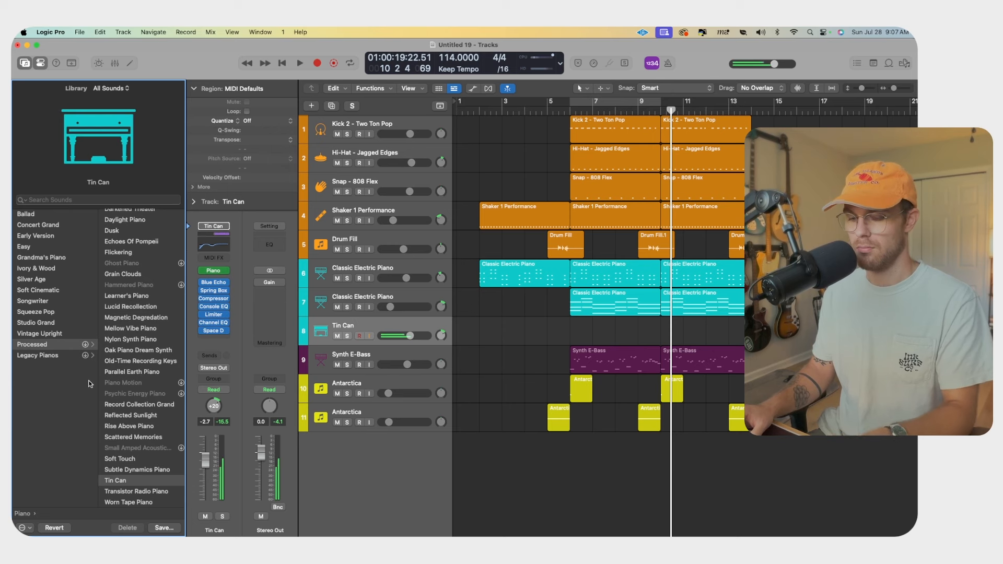
pyautogui.press('r')
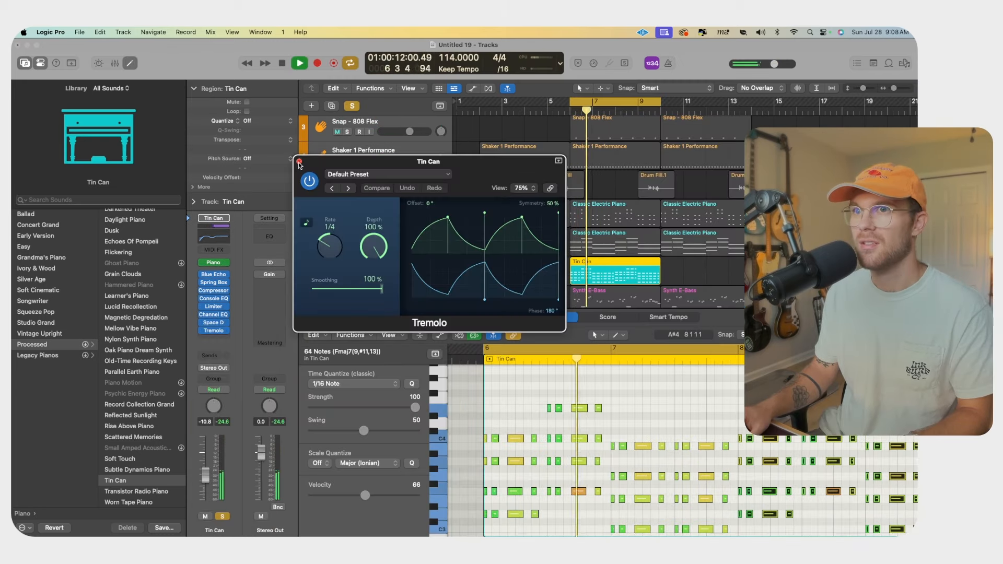
# Raise the Tin Can track's volume to -8.6 dB and copy its region to bar 10
pyautogui.click(299, 162)
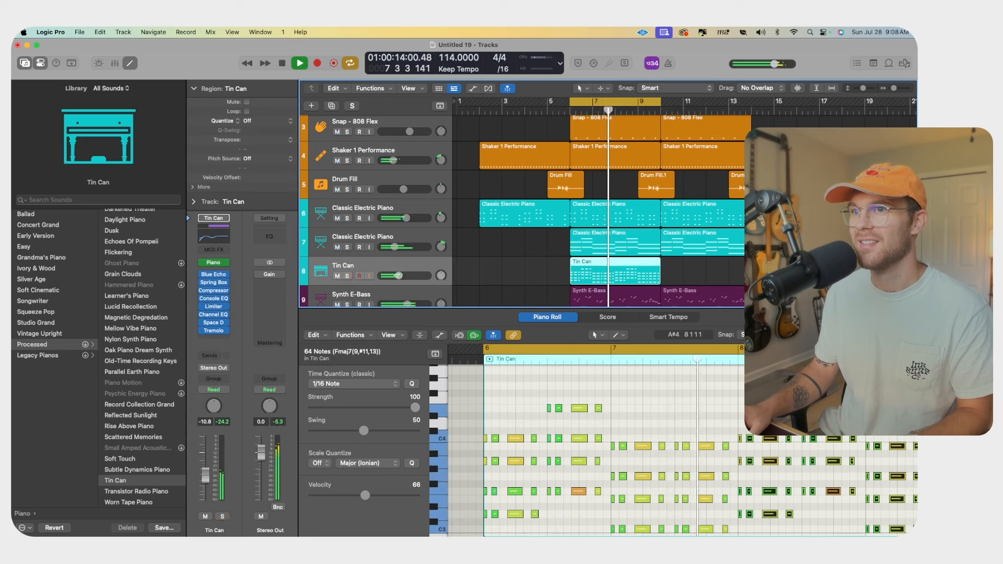
pyautogui.moveTo(398, 276); pyautogui.dragTo(409, 275)
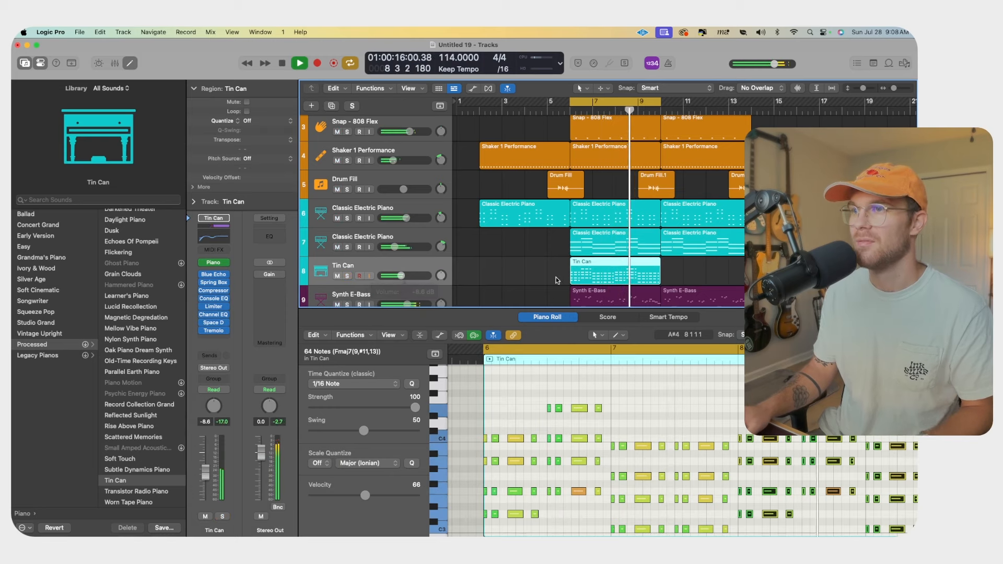
pyautogui.moveTo(587, 275); pyautogui.dragTo(679, 275)
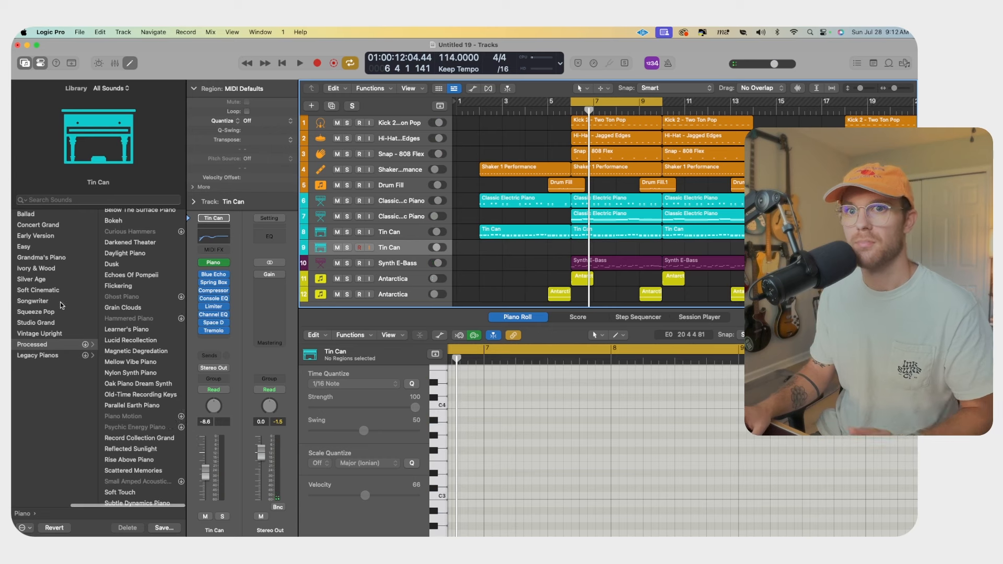
# Browse the Keyboards sounds for the ninth track and load the Plastic Keys patch
pyautogui.hscroll(-5, 63, 297)
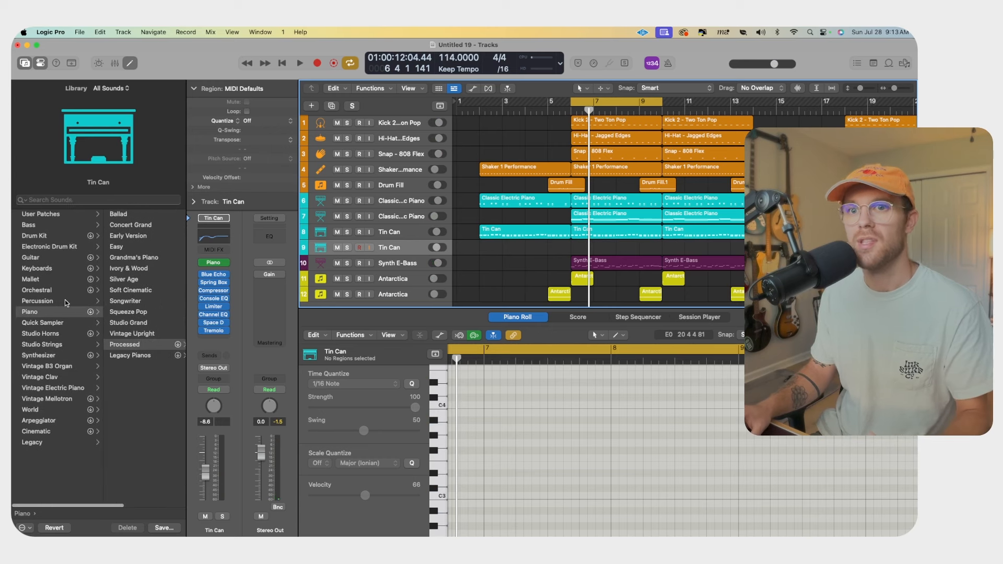
pyautogui.click(49, 268)
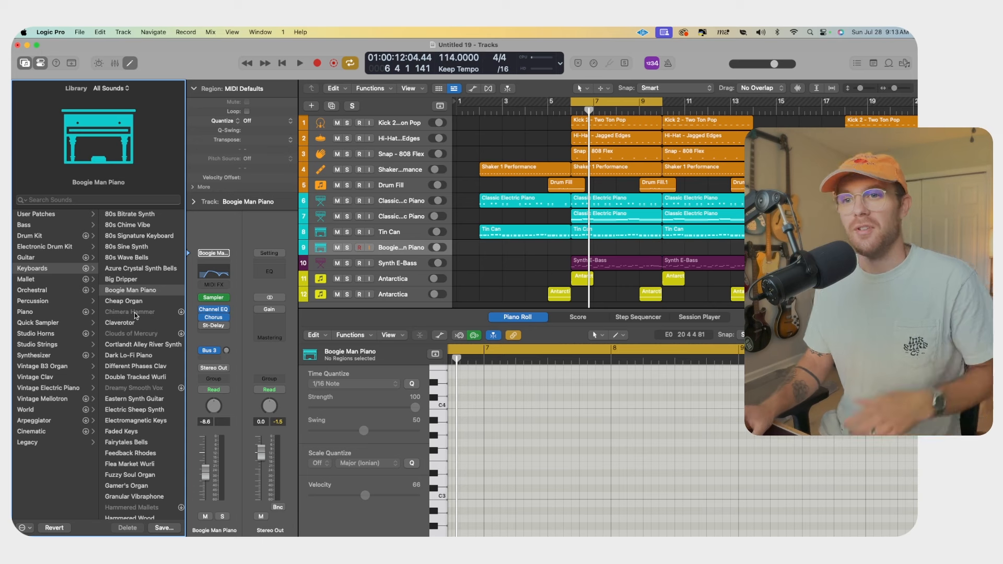
pyautogui.click(140, 345)
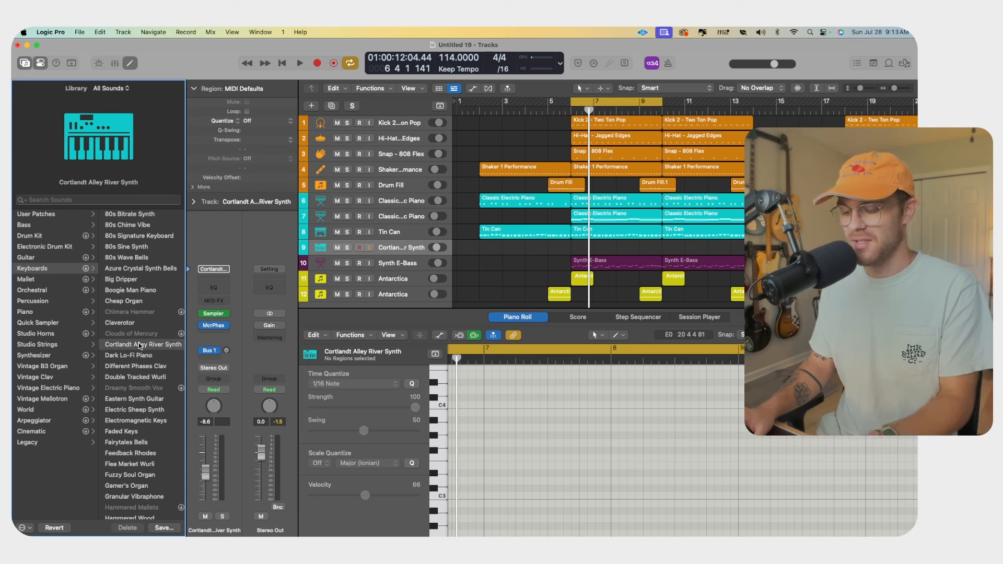
pyautogui.scroll(-5, 146, 355)
pyautogui.click(125, 368)
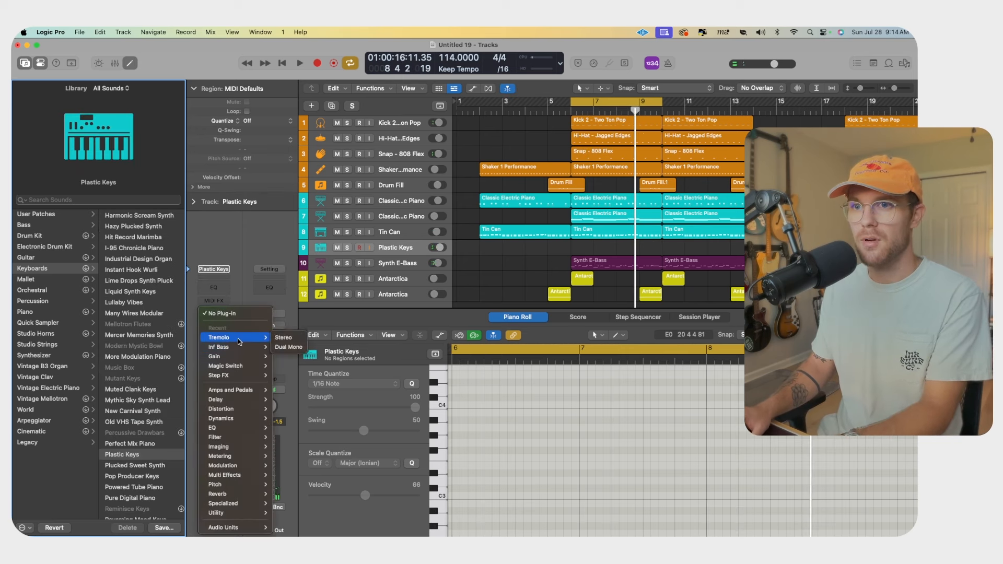
# Insert and switch on Magic Switch on the Plastic Keys track, and add a Tape Delay between it and Space Designer
pyautogui.click(225, 365)
pyautogui.click(371, 270)
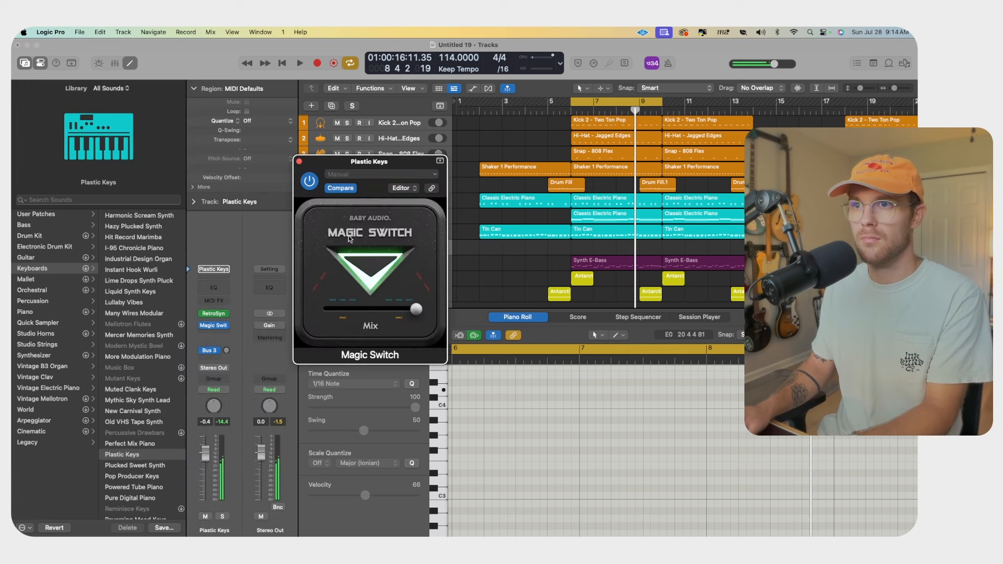
pyautogui.click(298, 162)
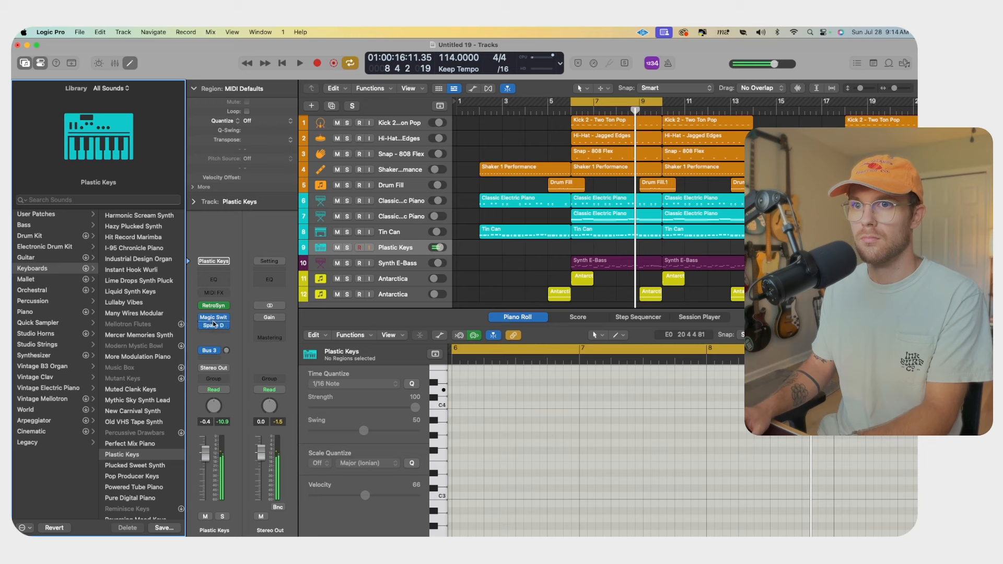
pyautogui.click(213, 322)
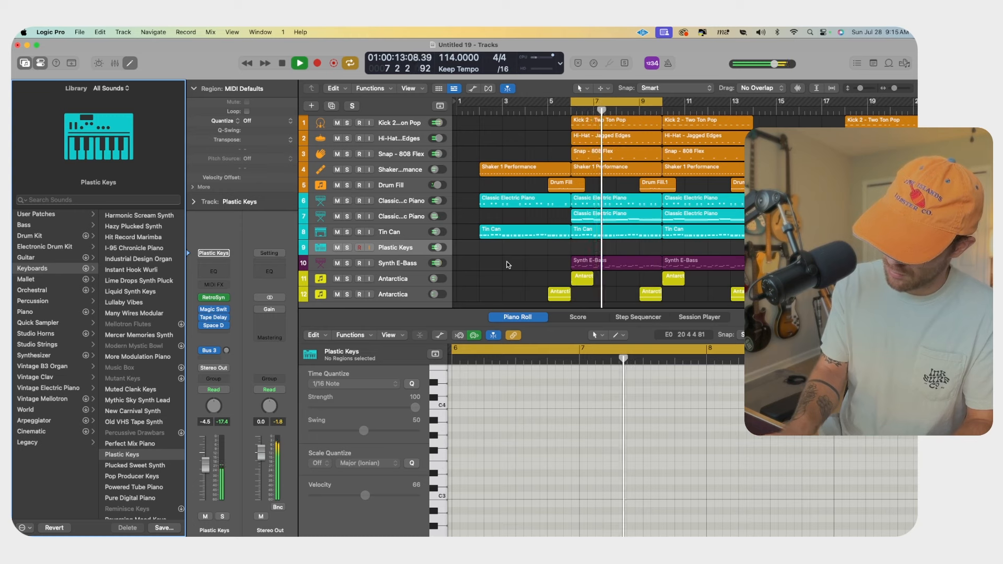
# Move the cycle range to bars 10 through 14 and turn cycle mode off
pyautogui.moveTo(646, 103); pyautogui.dragTo(734, 107)
pyautogui.hscroll(4, 731, 108)
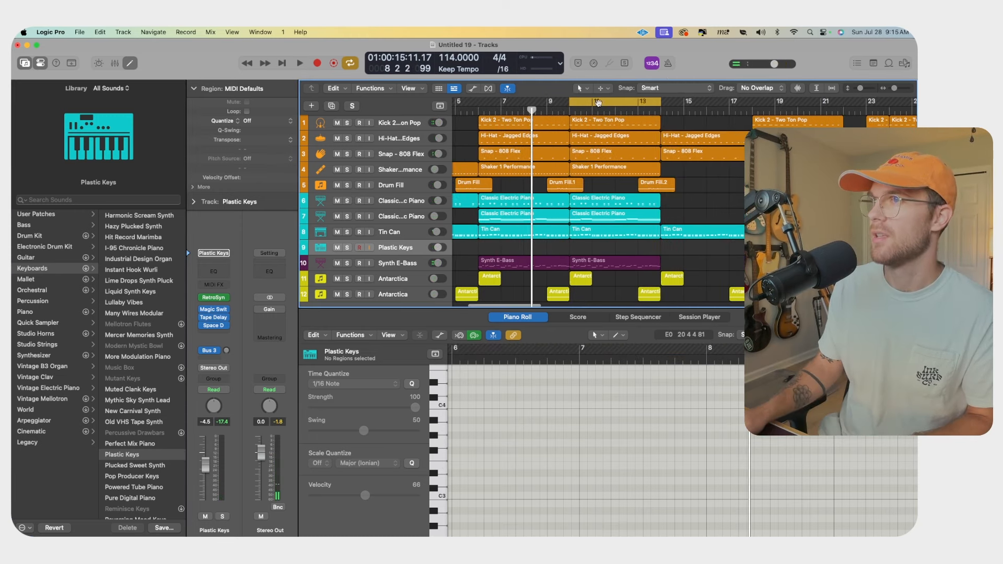
pyautogui.click(606, 102)
# Record a two-bar melody on the Plastic Keys track from bar 10, play it back and save the project
pyautogui.press('r')
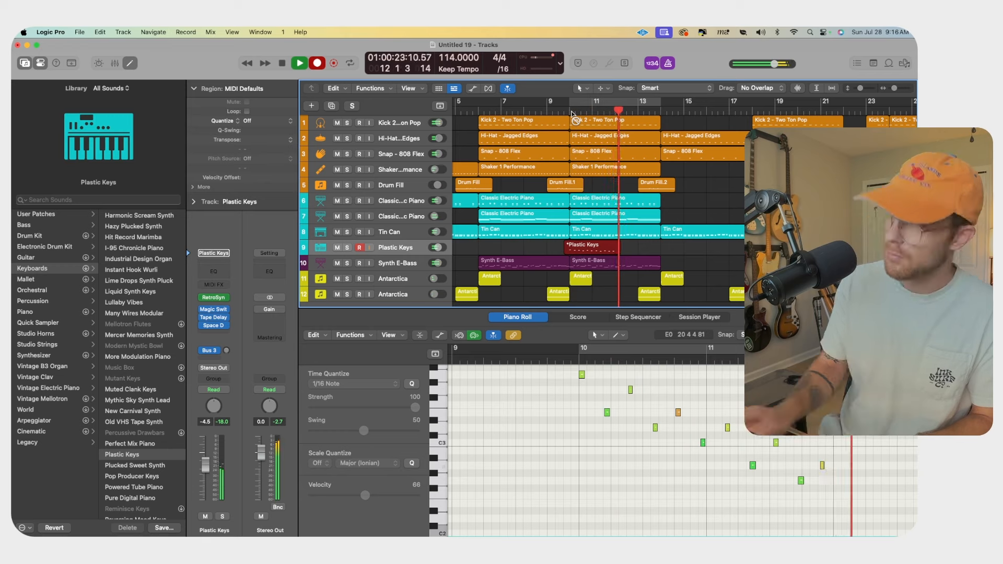
pyautogui.press('space')
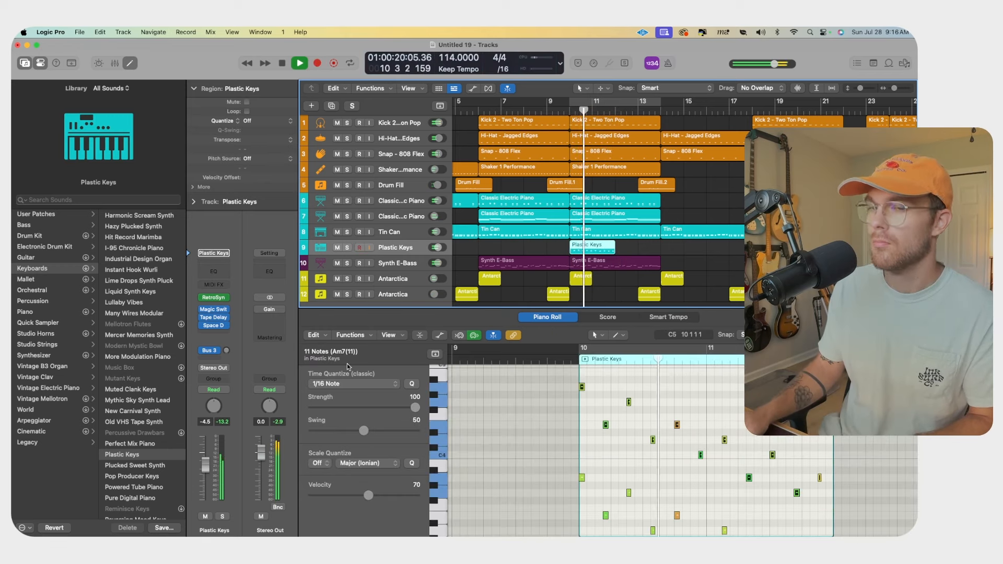
pyautogui.hotkey('ctrl', 's')
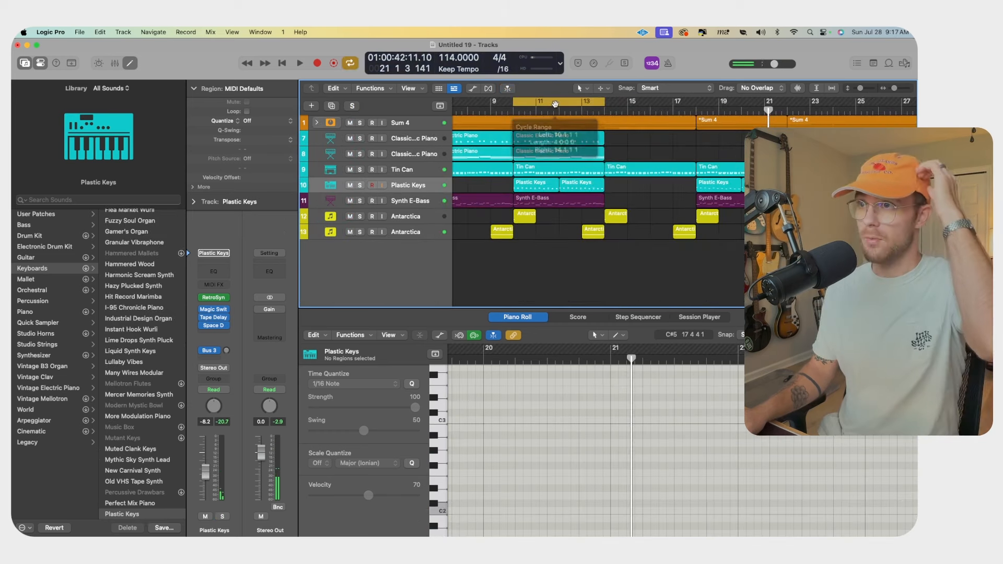
# Solo the Sum 4 drum stack and insert Slate Digital's Virtual Mix Rack on it
pyautogui.click(409, 123)
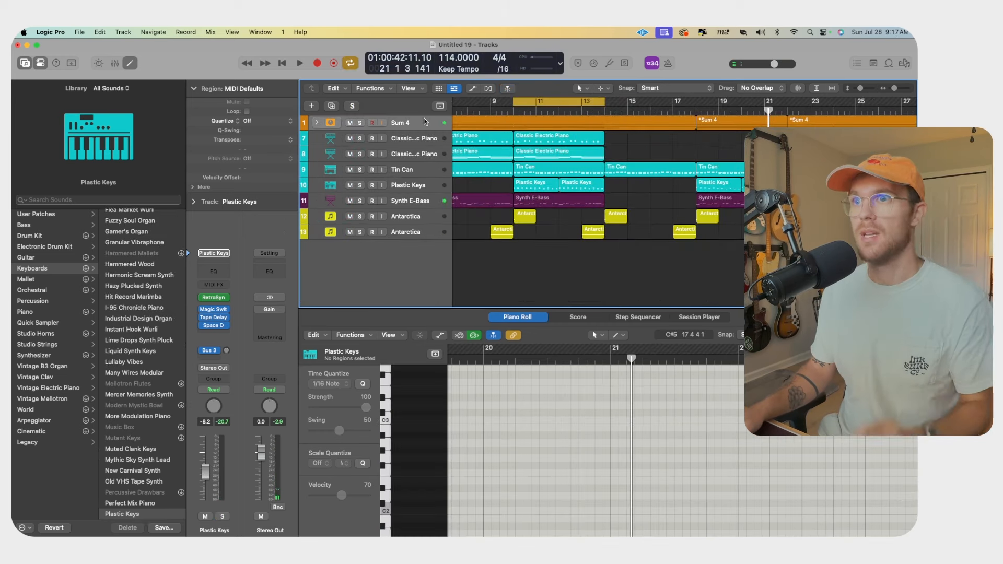
pyautogui.press('s')
pyautogui.press('space')
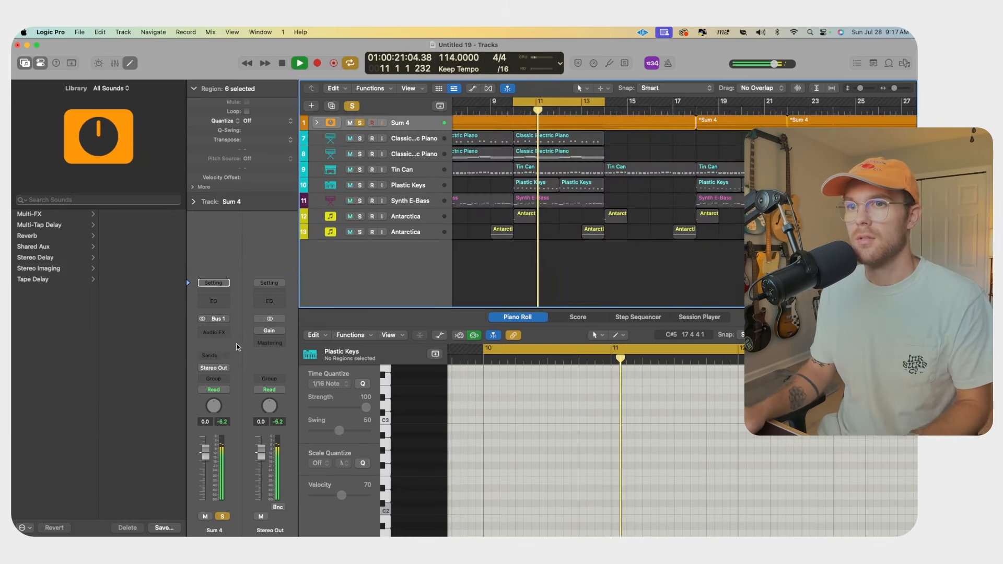
pyautogui.press('space')
pyautogui.click(217, 332)
pyautogui.moveTo(257, 528)
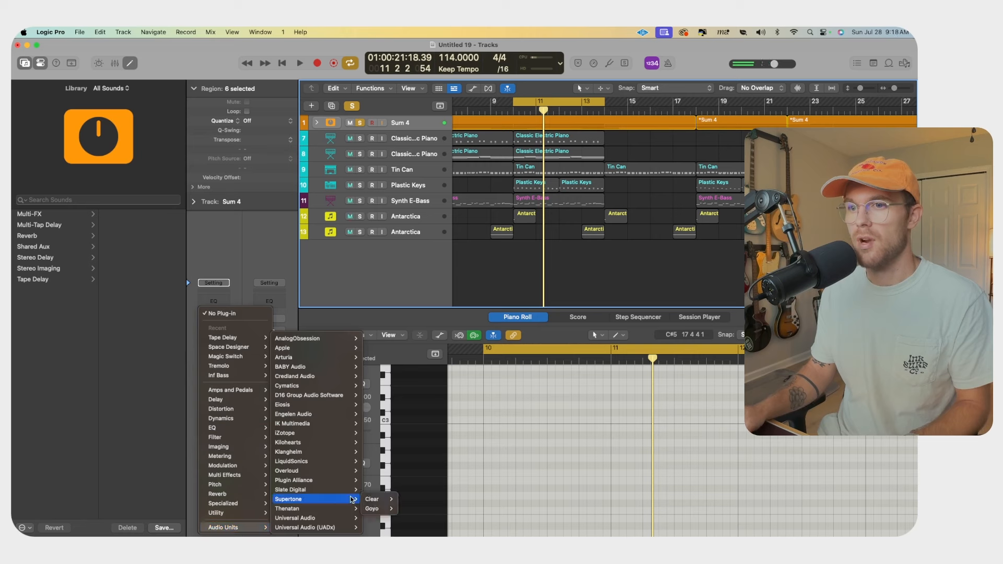
pyautogui.moveTo(220, 108); pyautogui.dragTo(165, 87)
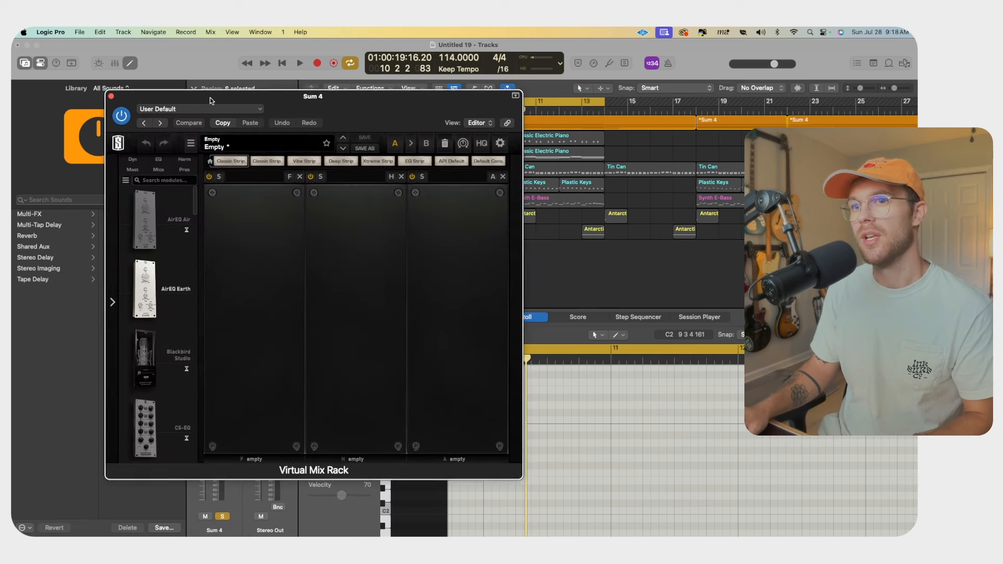
# Load the FG-2A compressor from the dynamics modules into the first slot of the Virtual Mix Rack
pyautogui.click(88, 146)
pyautogui.scroll(-5, 105, 276)
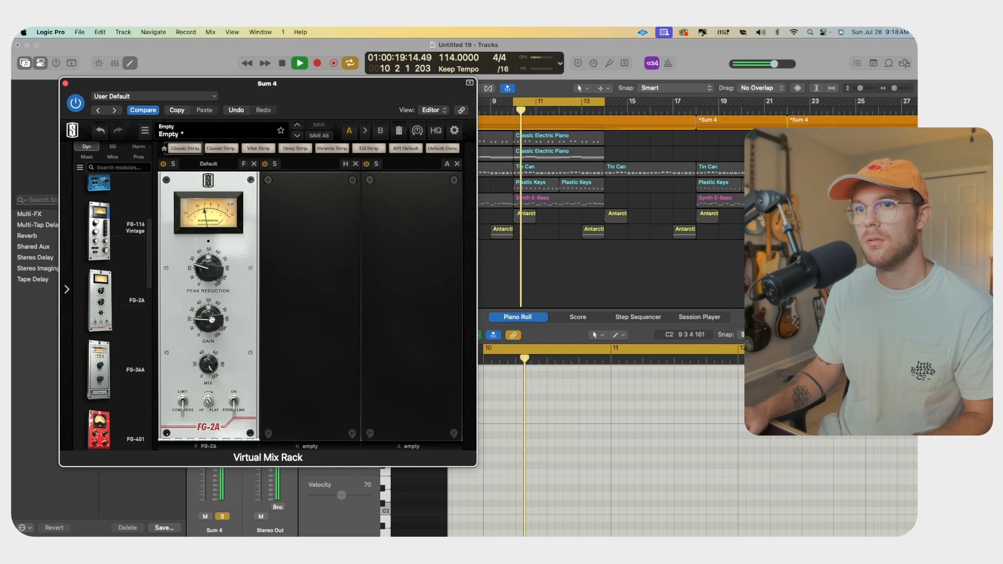
# Adjust the FG-2A's gain, set its peak reduction to 12.0 and its mix to 69%
pyautogui.moveTo(211, 319); pyautogui.dragTo(212, 315)
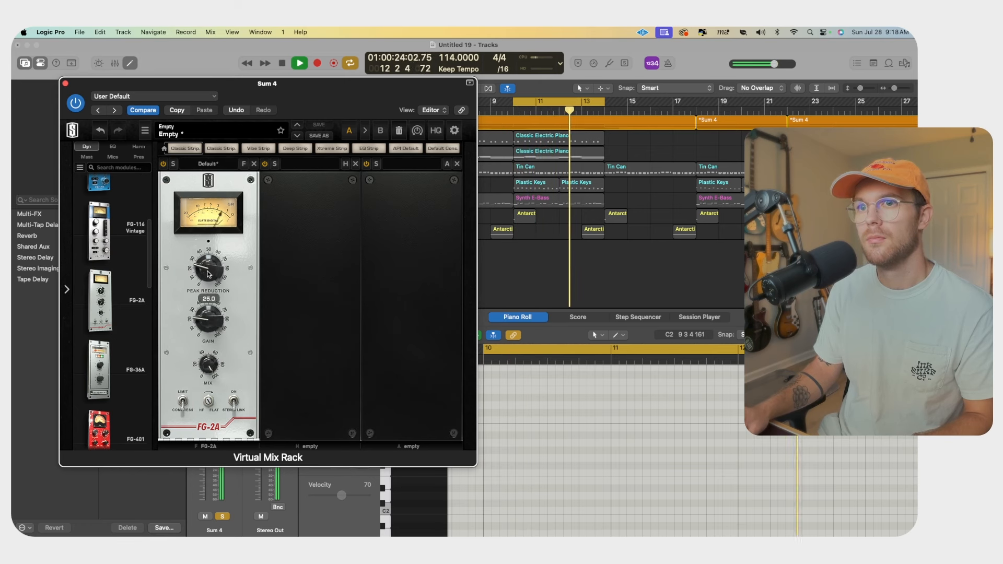
pyautogui.moveTo(207, 281); pyautogui.dragTo(206, 288)
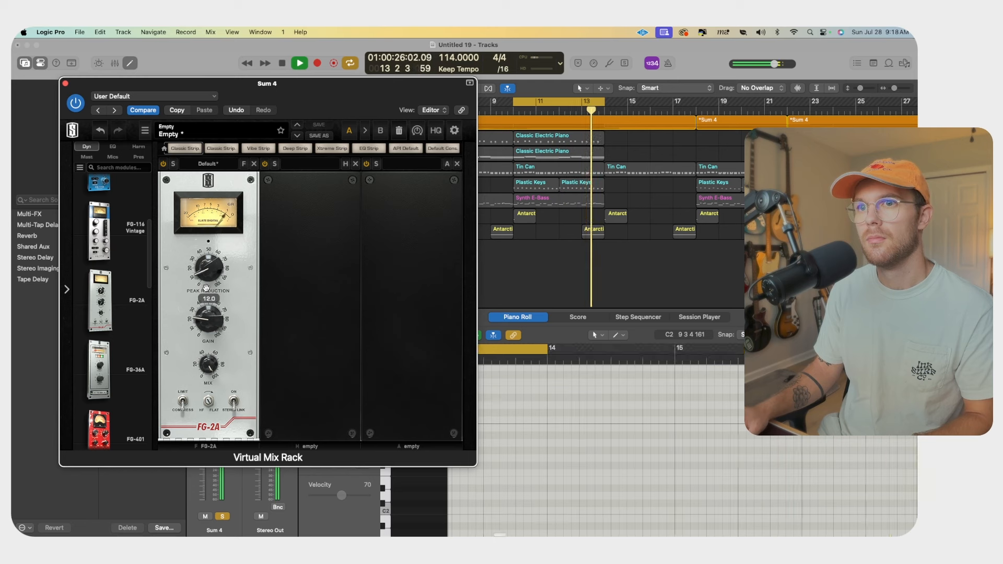
pyautogui.moveTo(209, 366); pyautogui.dragTo(209, 386)
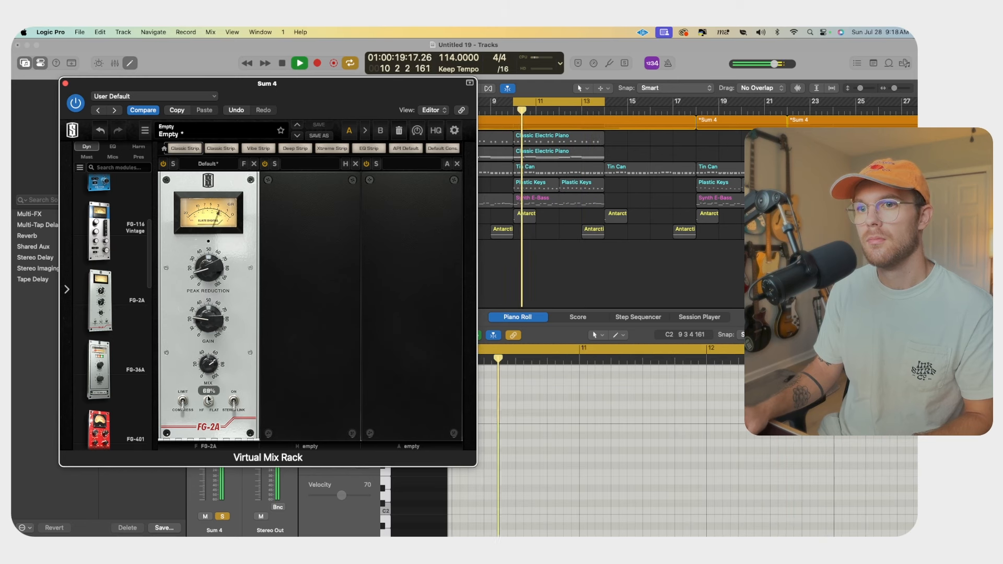
pyautogui.scroll(-2, 93, 392)
pyautogui.scroll(-6, 93, 392)
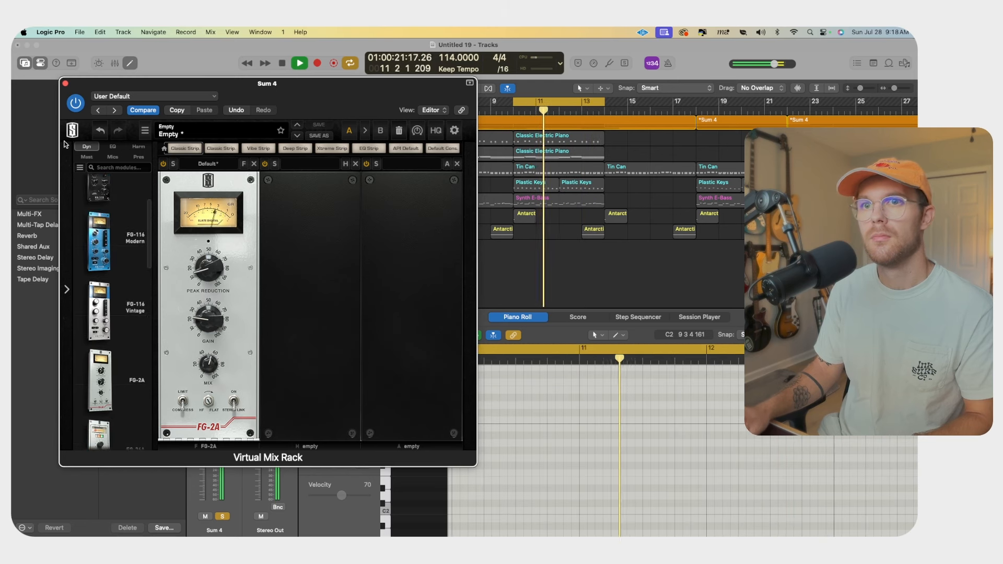
pyautogui.scroll(-5, 115, 329)
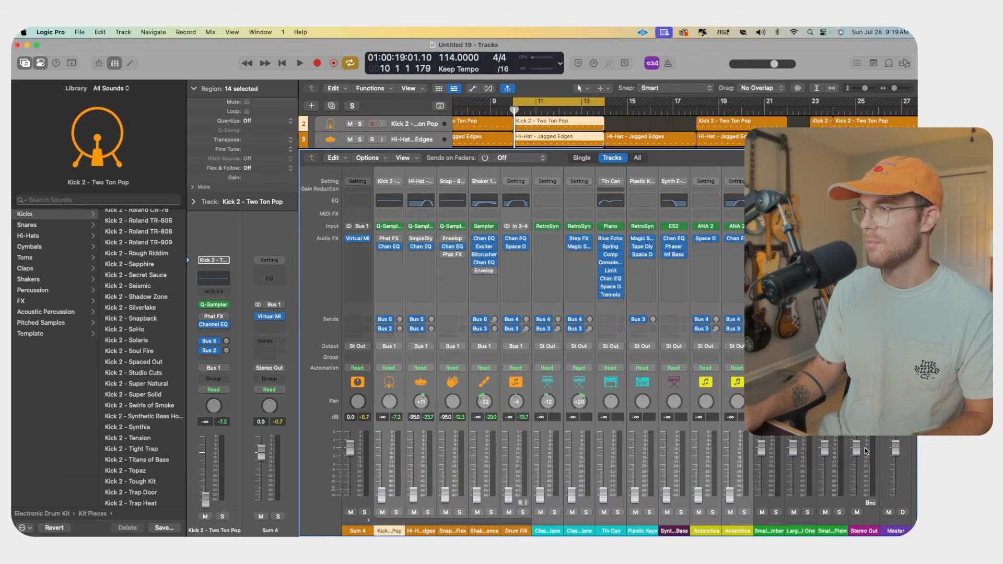
# During loop playback, set the faders to kick -4.0, hi-hat -4.2, snap -4.3, shaker -18.0, drum fill -4.1 and synth bass -7.6 dB
pyautogui.click(865, 481)
pyautogui.click(399, 505)
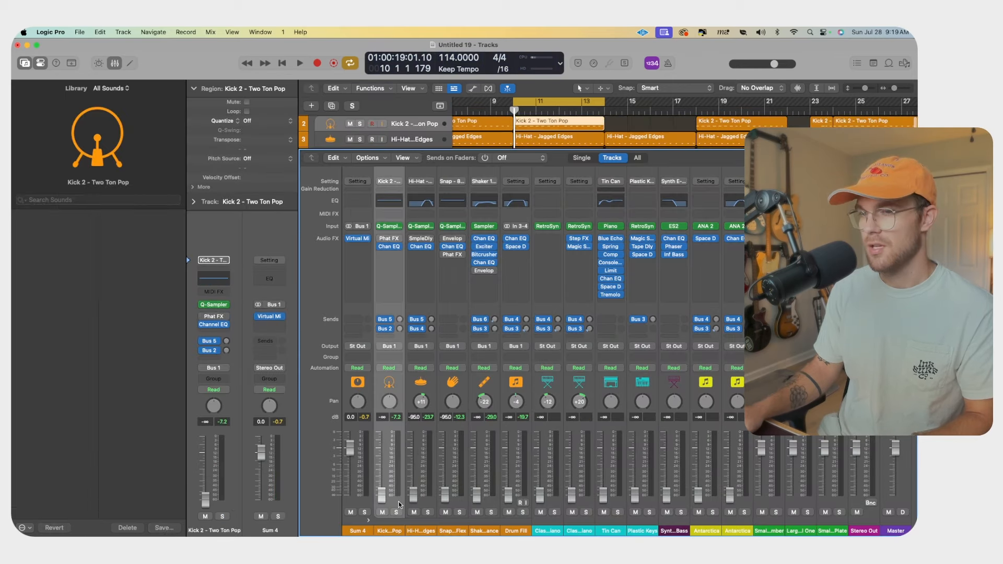
pyautogui.press('space')
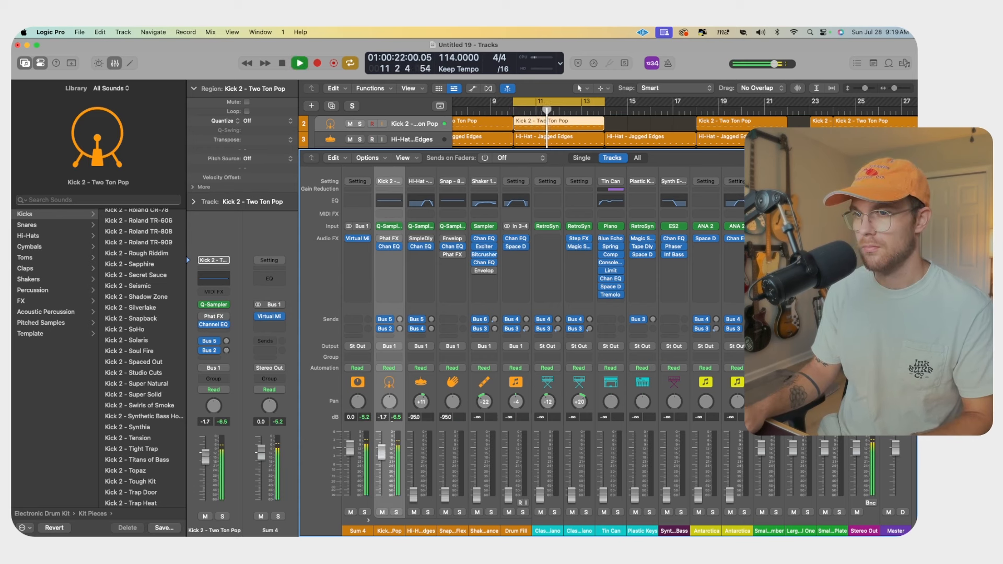
pyautogui.moveTo(382, 452); pyautogui.dragTo(382, 459)
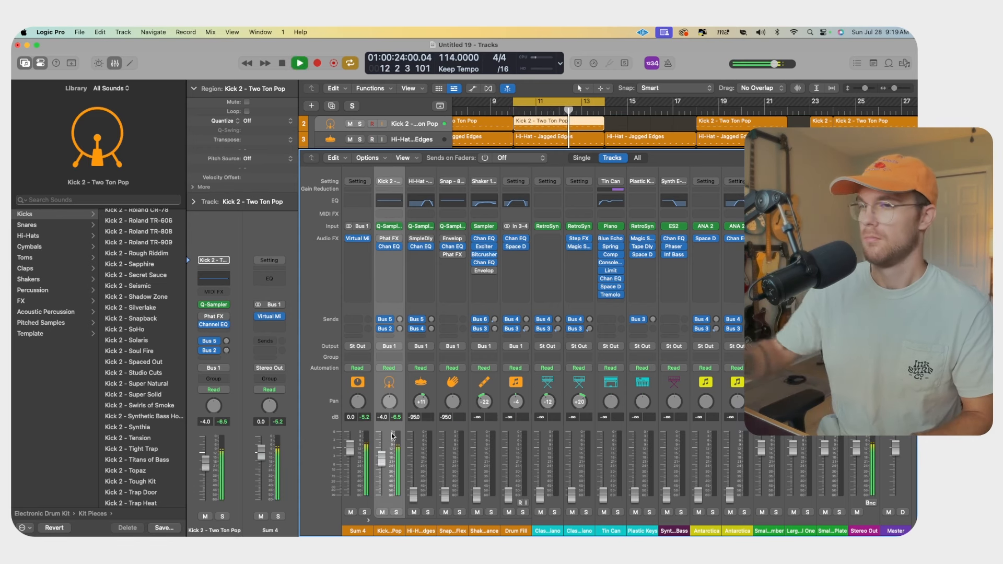
pyautogui.moveTo(413, 492); pyautogui.dragTo(413, 471)
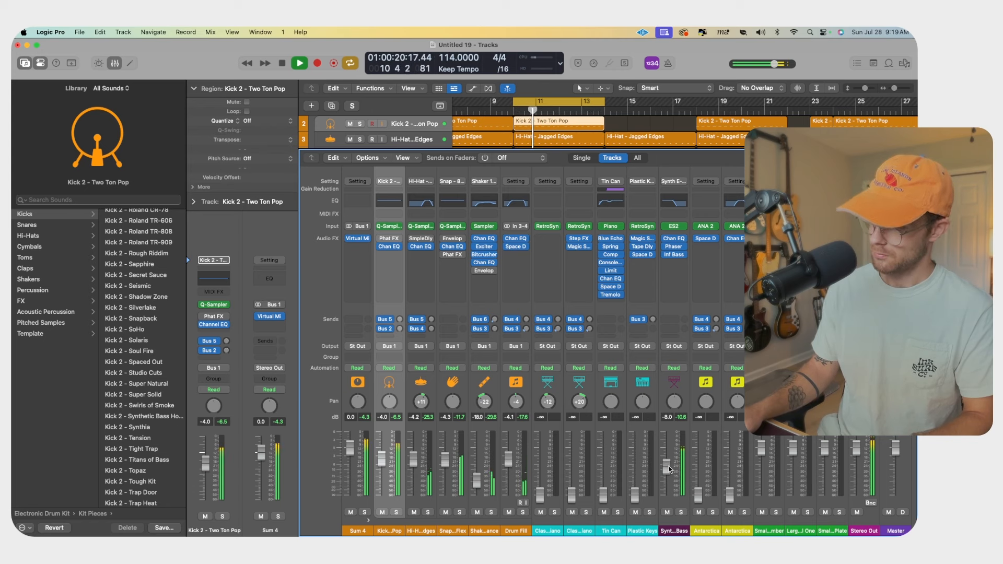
pyautogui.click(676, 499)
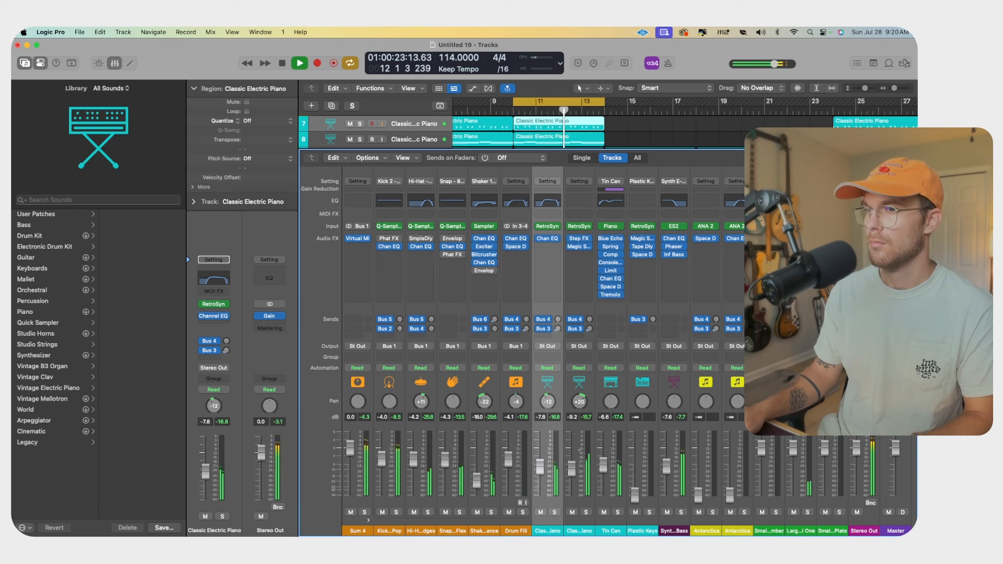
# Solo the second Classic Electric Piano, add a Channel EQ with a 12 dB/Oct low cut around 280 Hz, and unsolo the track
pyautogui.click(585, 289)
pyautogui.press('s')
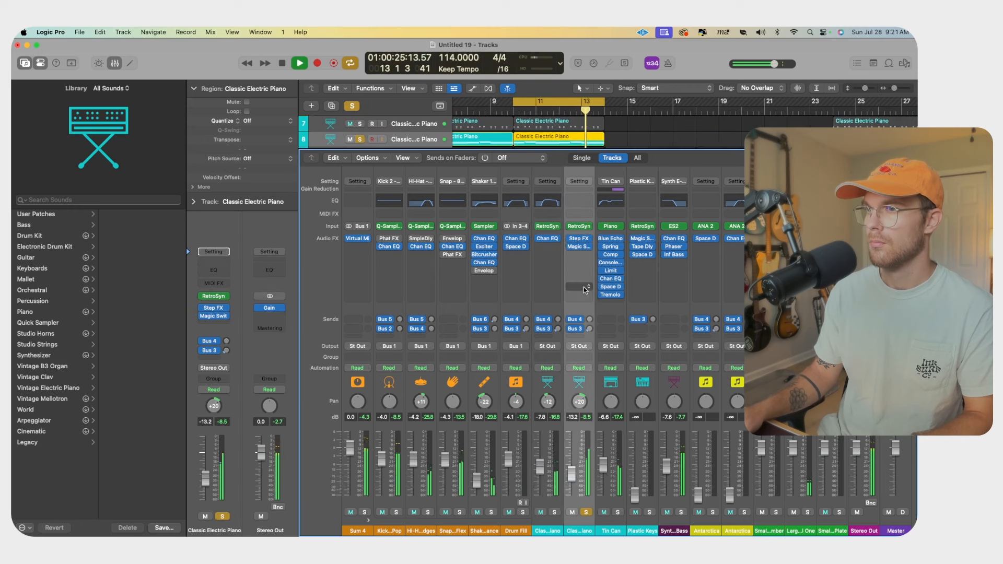
pyautogui.click(579, 204)
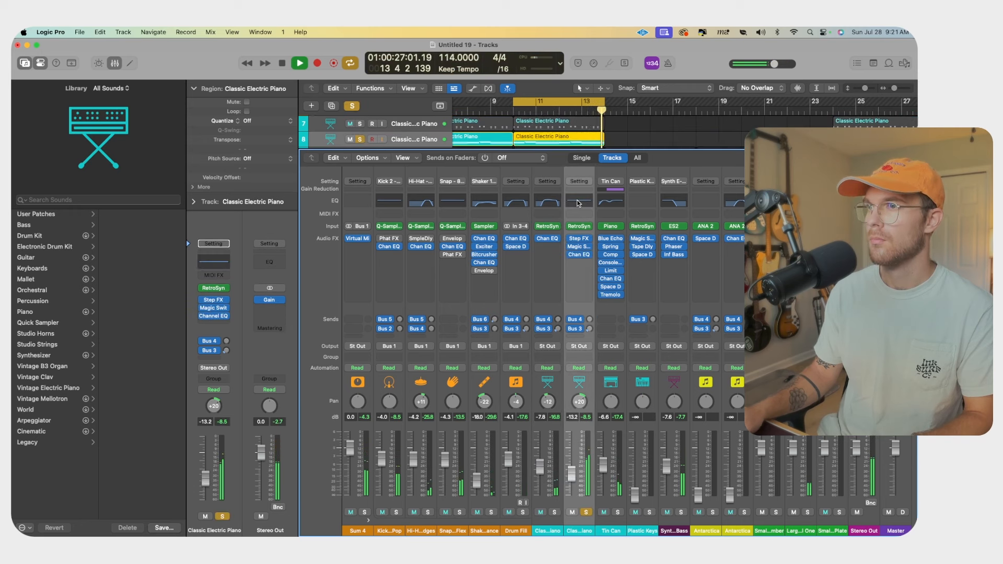
pyautogui.click(579, 256)
pyautogui.click(329, 206)
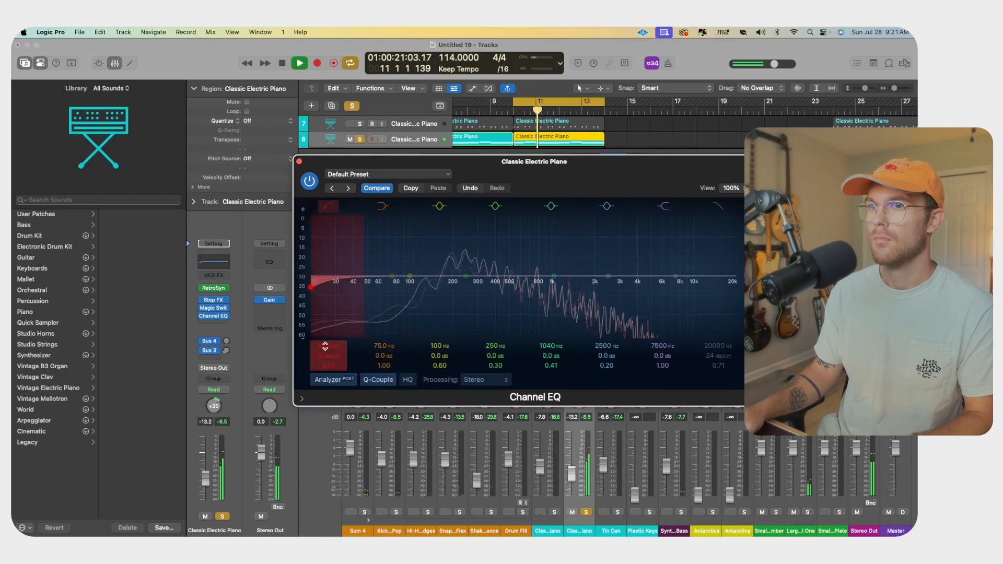
pyautogui.moveTo(328, 347); pyautogui.dragTo(328, 300)
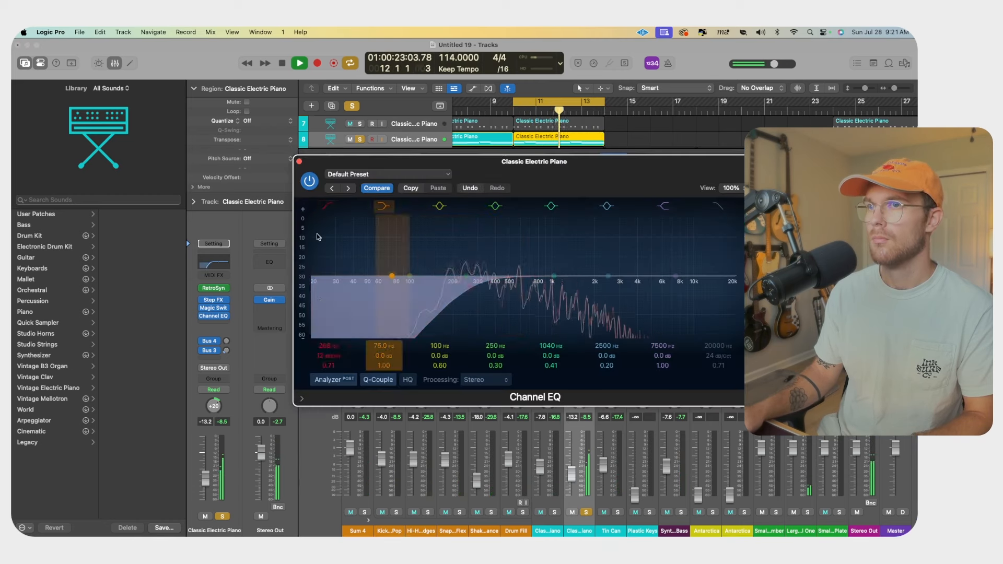
pyautogui.press('s')
pyautogui.click(299, 161)
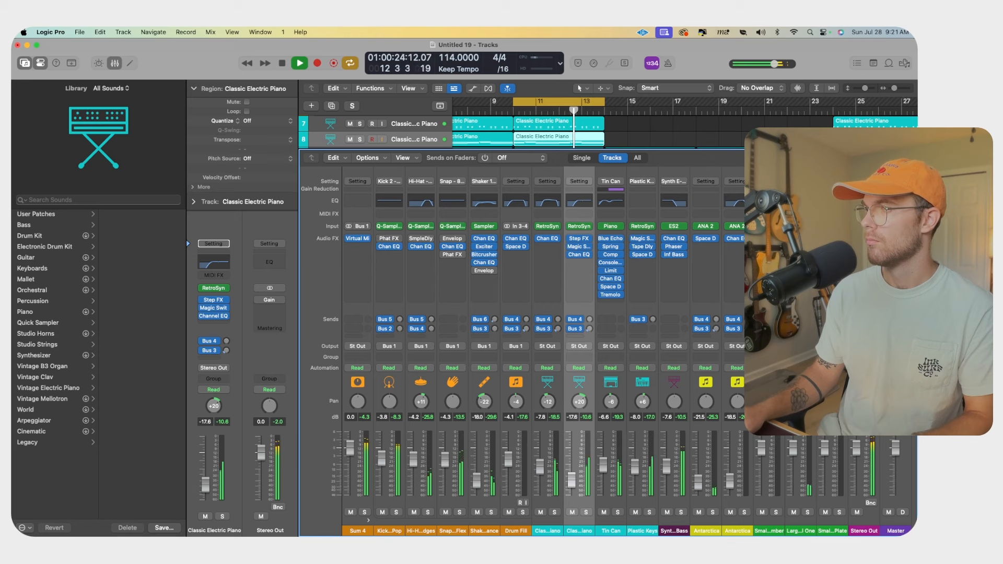
# Insert bx_masterdesk after the Gain plug-in on the Stereo Out and choose TMT compressor mode 2
pyautogui.click(800, 247)
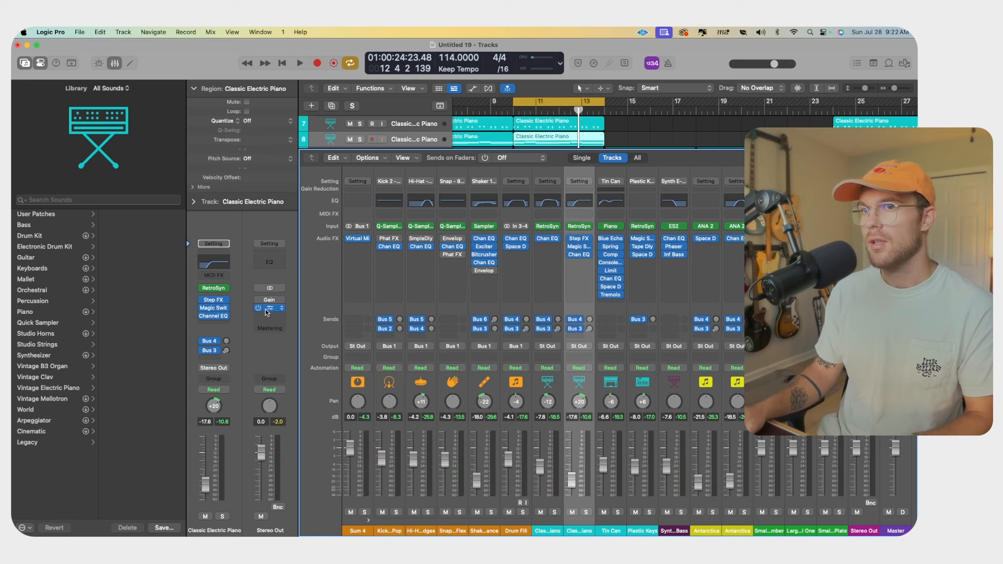
pyautogui.moveTo(520, 159); pyautogui.dragTo(281, 90)
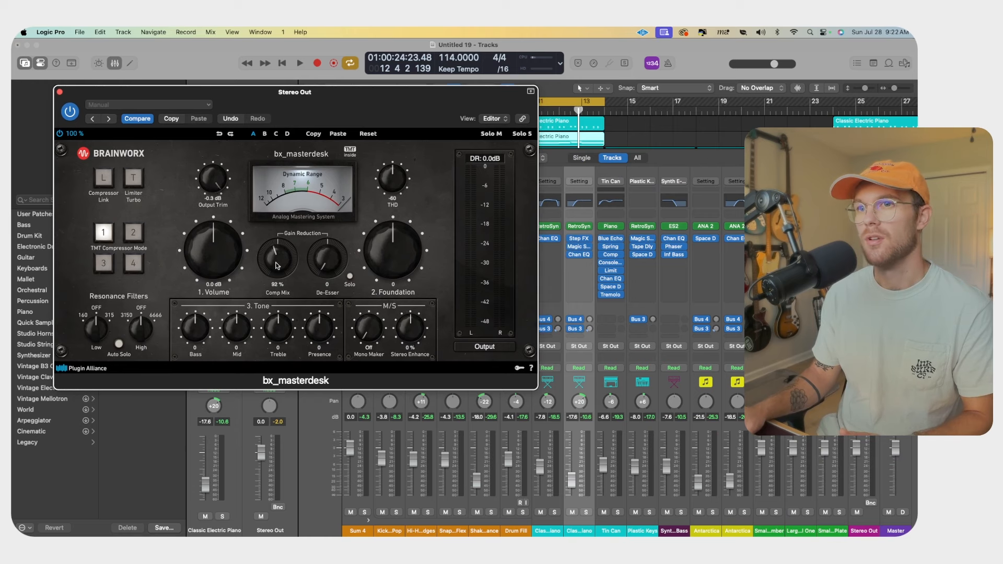
pyautogui.click(134, 232)
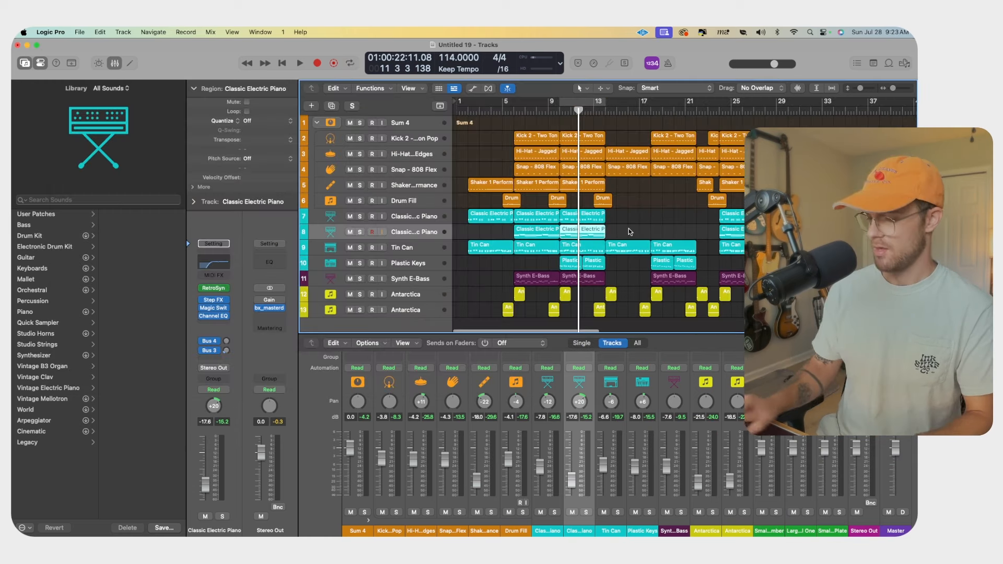
# Play the full arrangement from bar 1 to listen to the finished mix, and stop playback after the end
pyautogui.press('space')
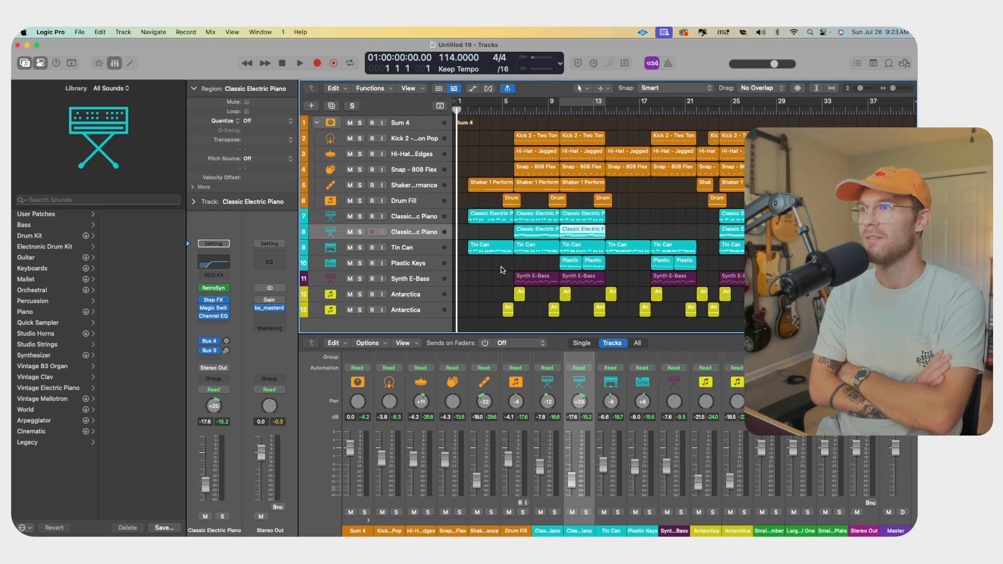
pyautogui.press('space')
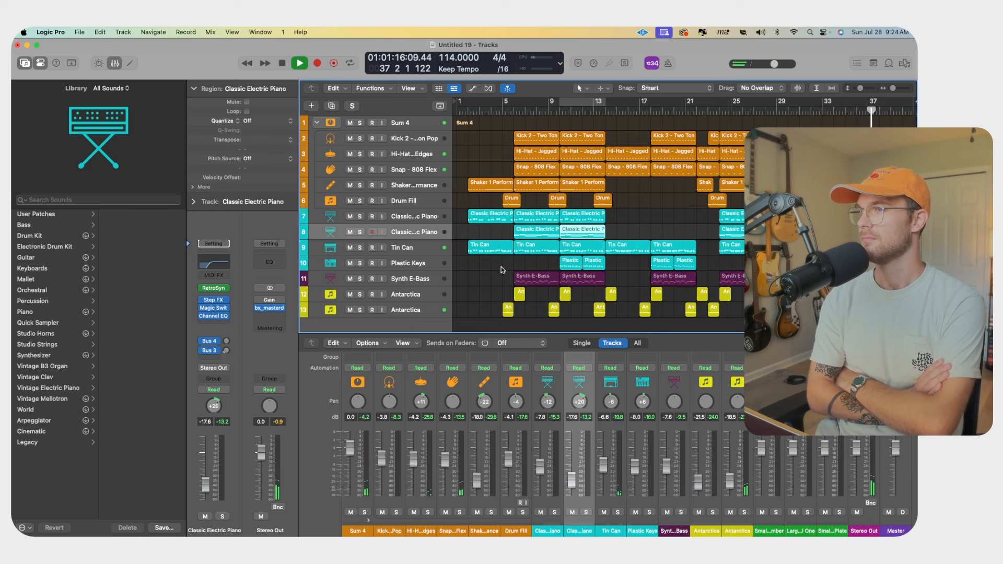
pyautogui.hscroll(-10, 516, 268)
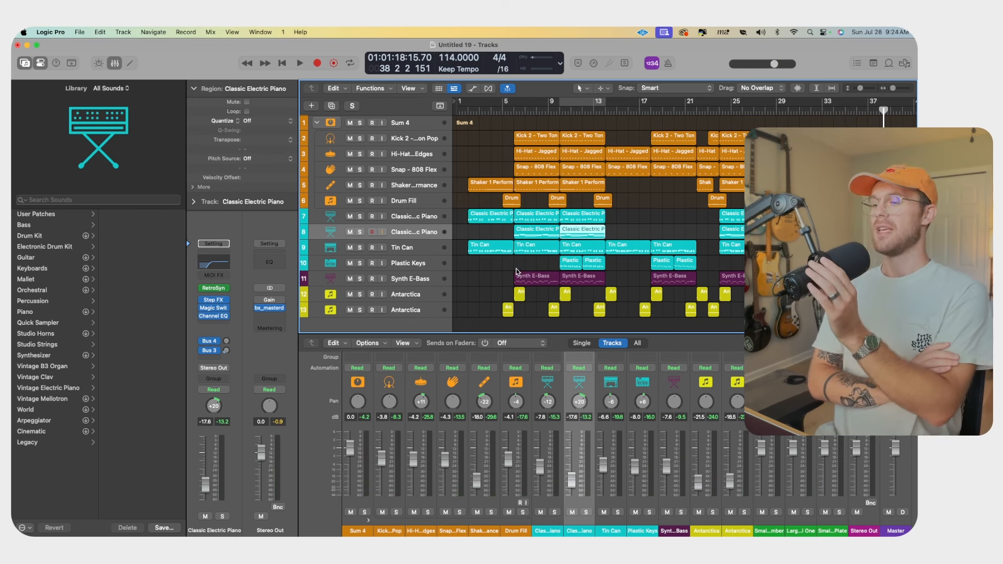
pyautogui.press('space')
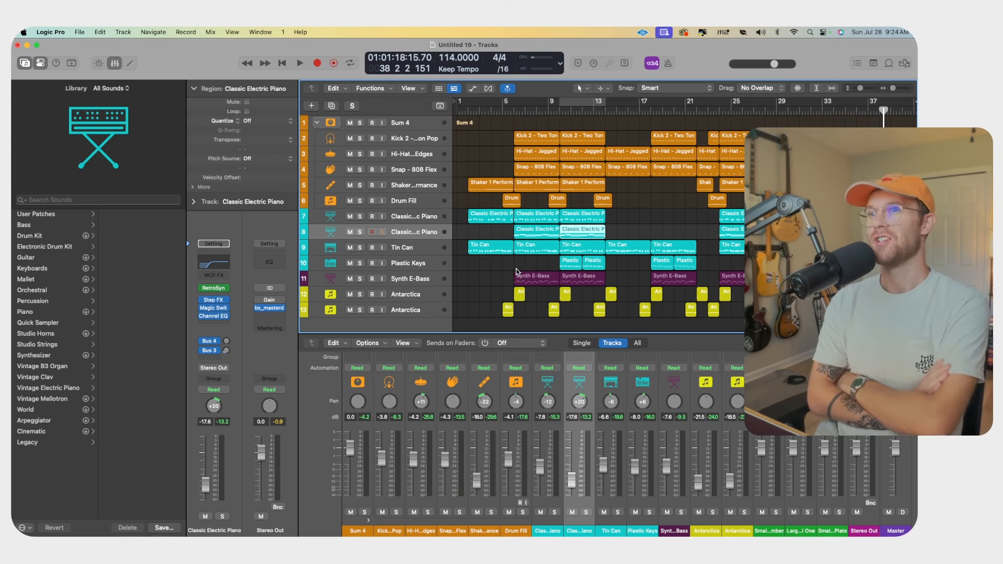